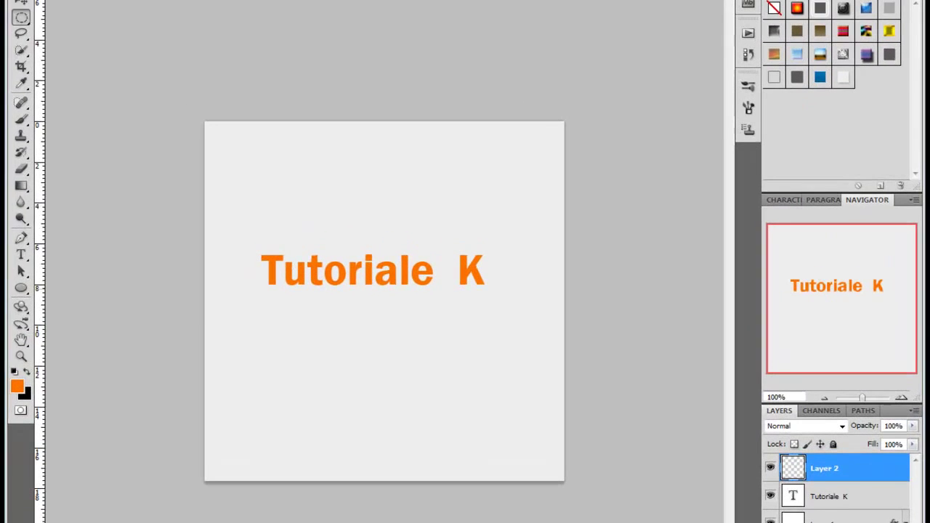
Create a new transparent document 500 × 500 pixels
left_click(109, 6)
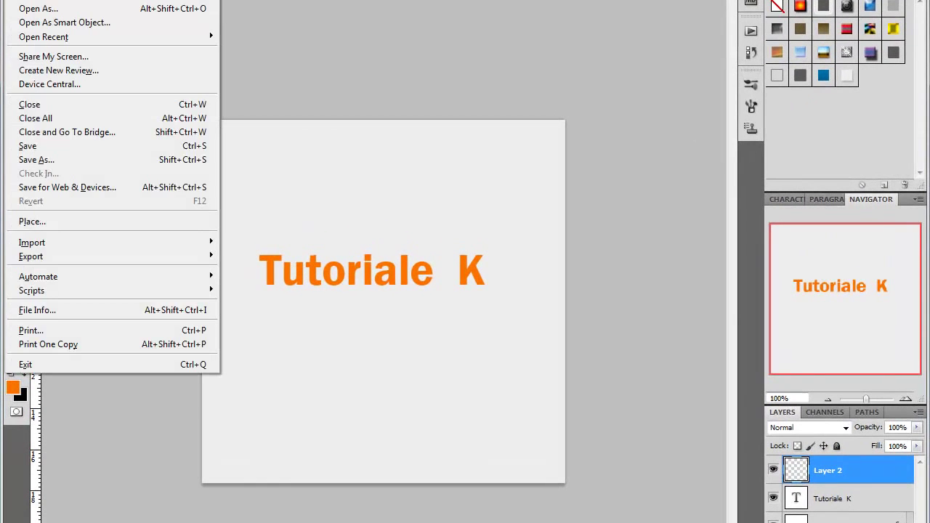
key("ctrl+n")
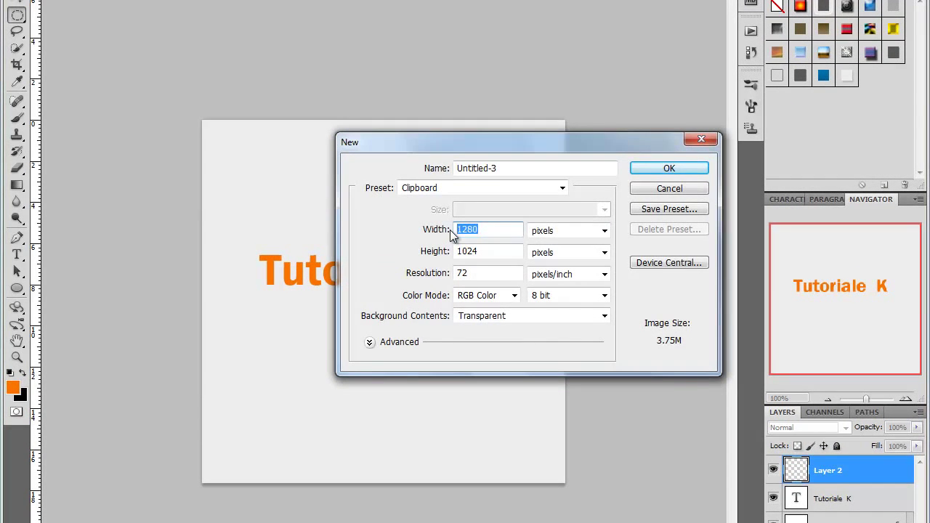
type("500")
key("Tab")
type("00")
key("Return")
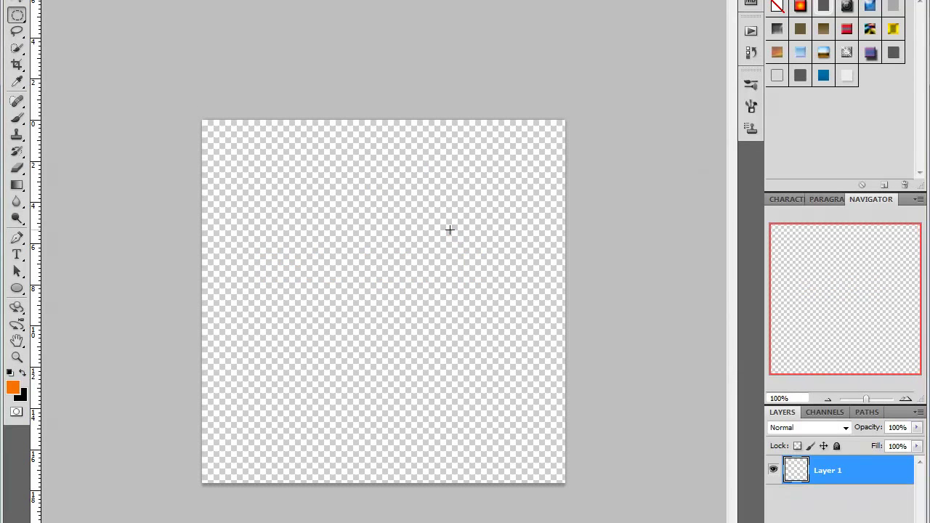
key("shift+F5")
Fill Layer 1 with white and apply a drop-shadow gradient style swatch
left_click_drag(436, 144, 455, 270)
left_click(471, 313)
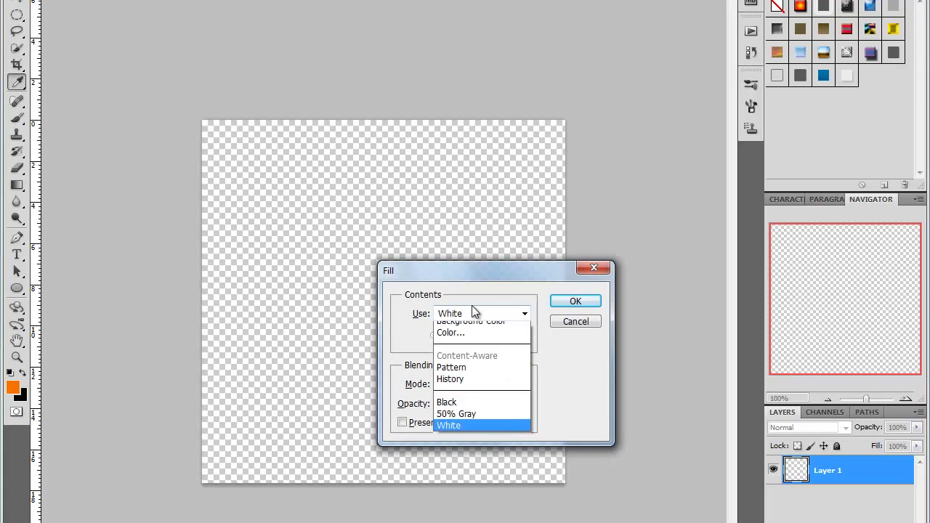
left_click(467, 443)
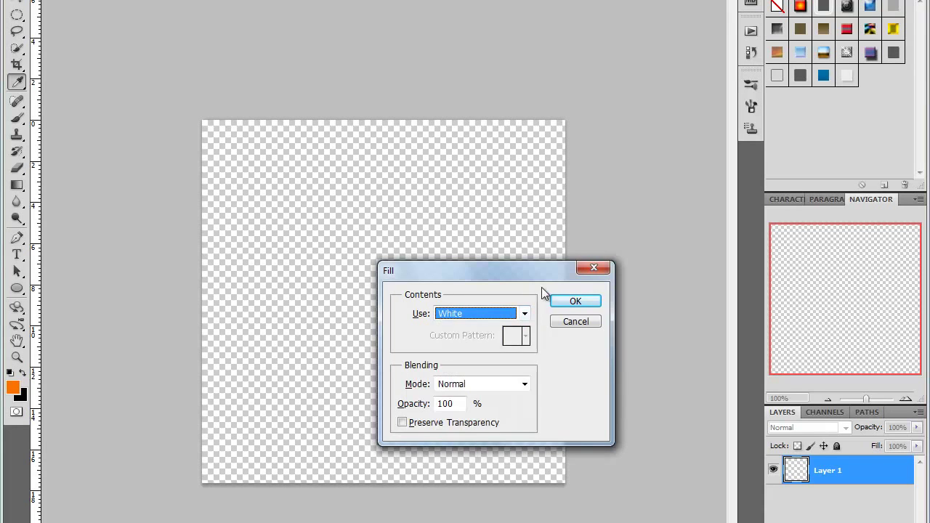
left_click(572, 301)
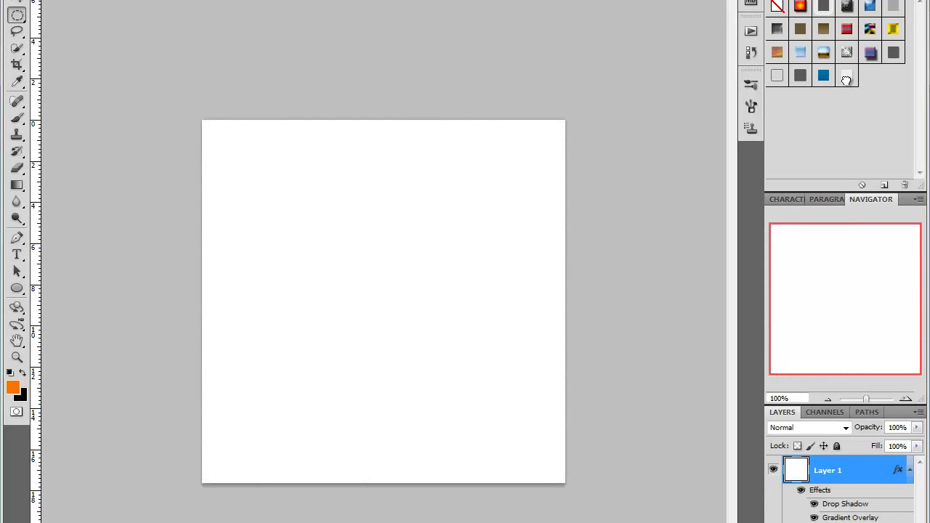
left_click(847, 77)
left_click(910, 472)
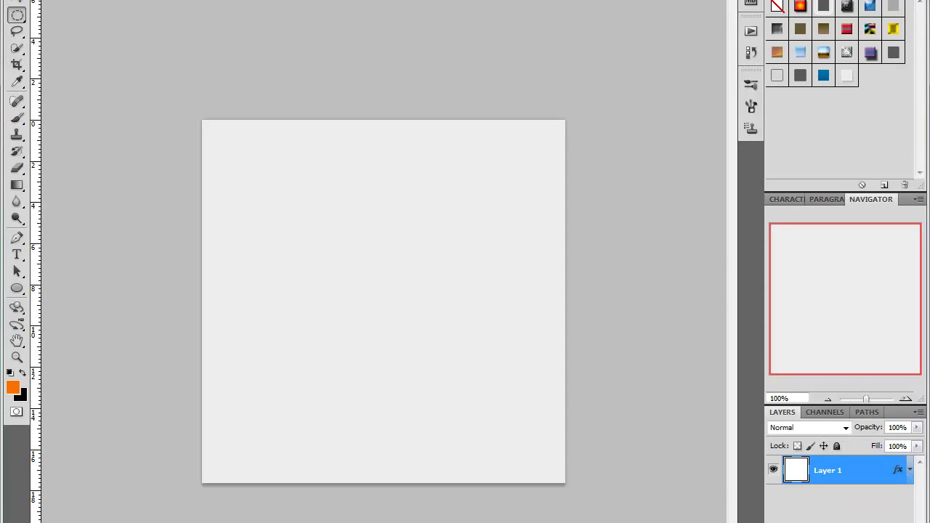
Type 'Tutoriale OK' on a new text layer left of centre
key("t")
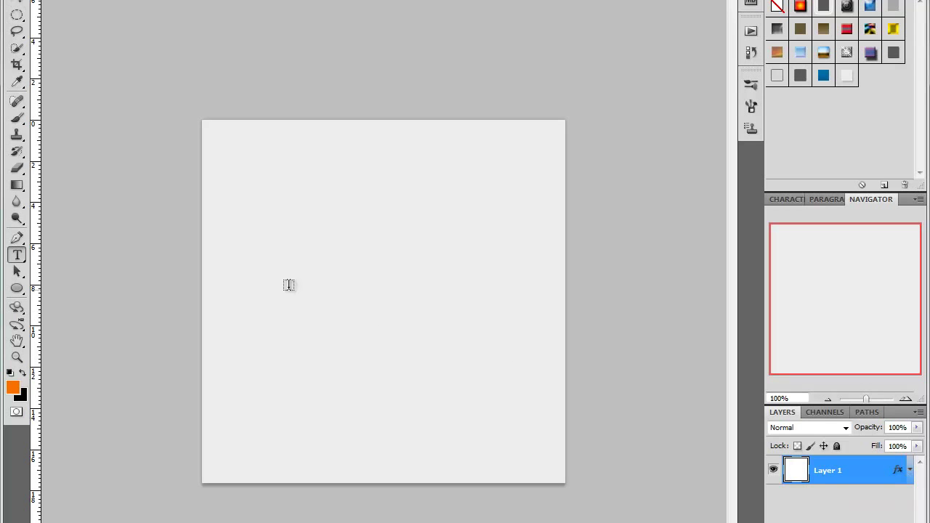
left_click(249, 272)
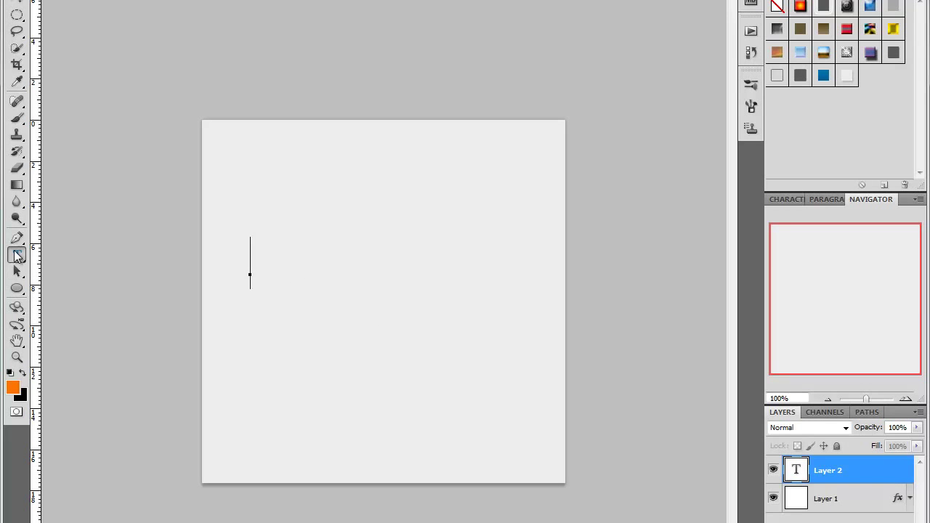
type("Tu    ")
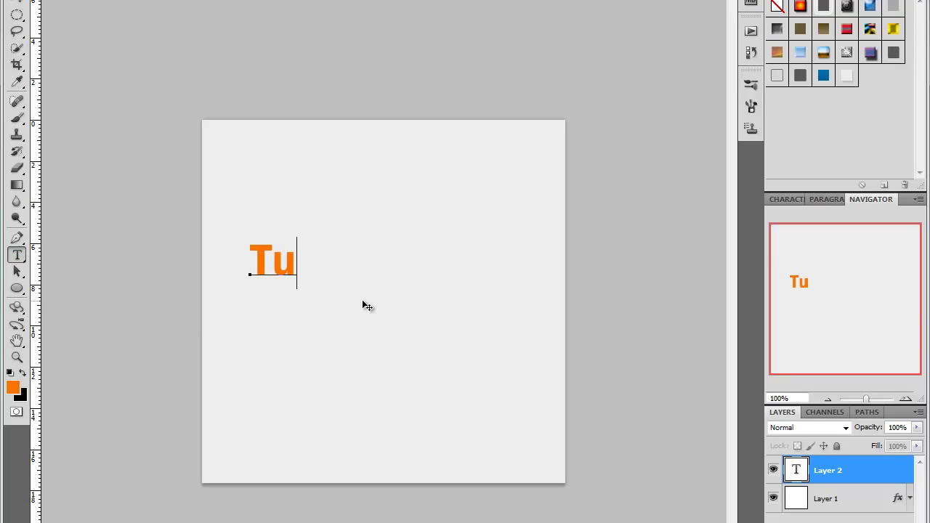
type("i")
key("Left")
key("Left")
key("Left")
key("BackSpace")
key("BackSpace")
key("BackSpace")
type("tor")
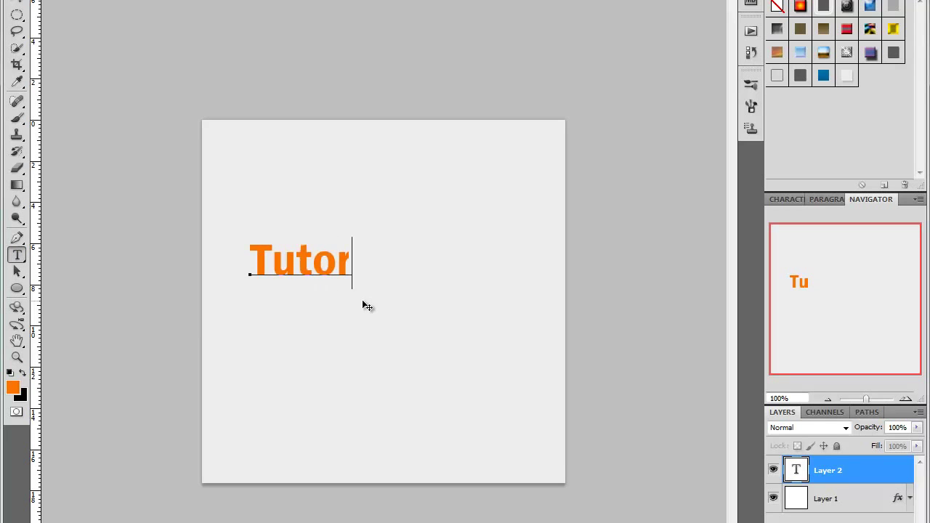
type("iale OK")
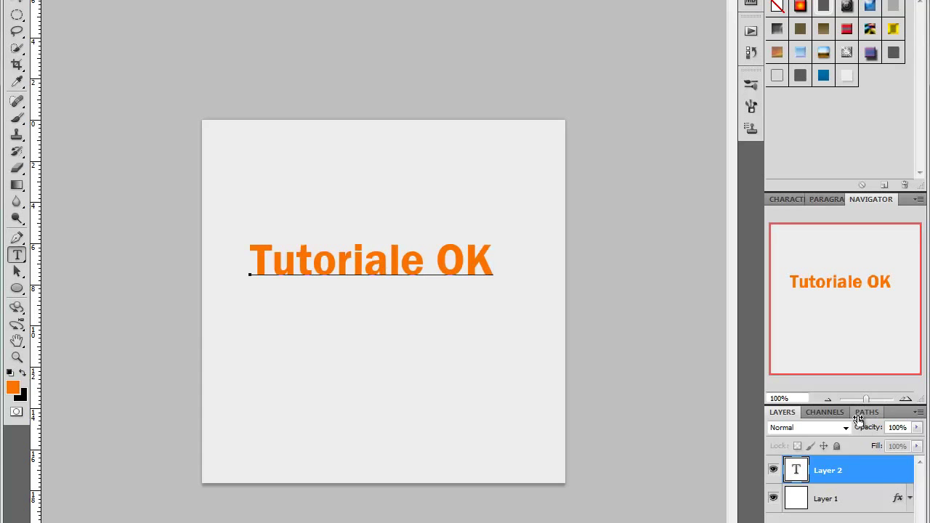
left_click(877, 483)
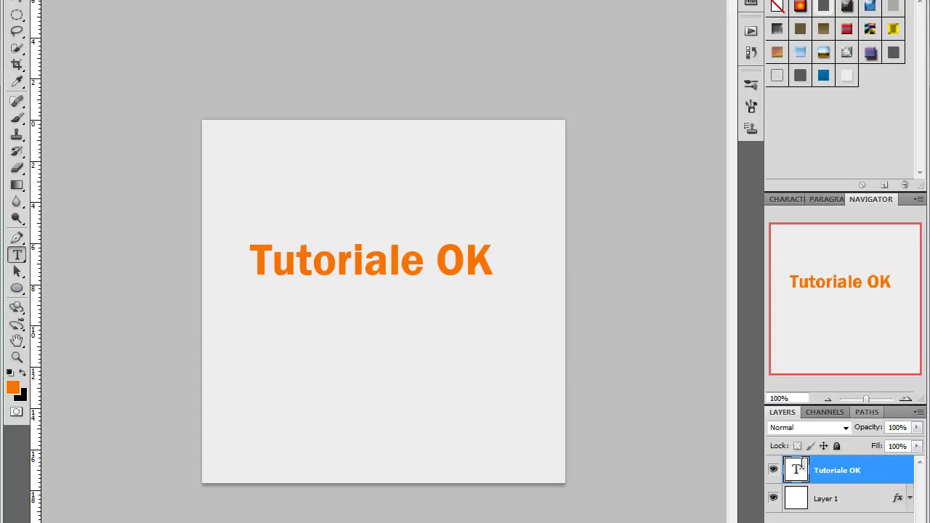
Remove the 'O' so the text reads 'Tutoriale K' with a gap
double_click(798, 469)
left_click_drag(466, 269, 450, 266)
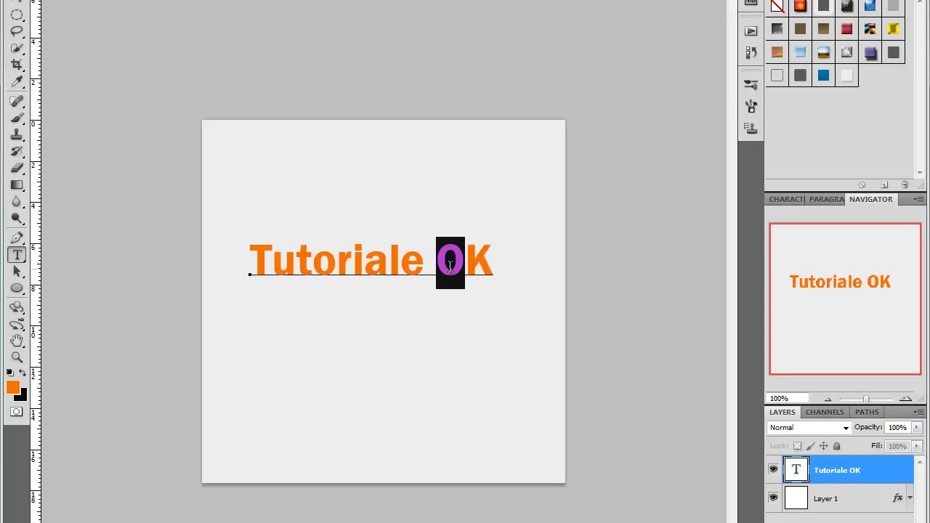
key("Delete")
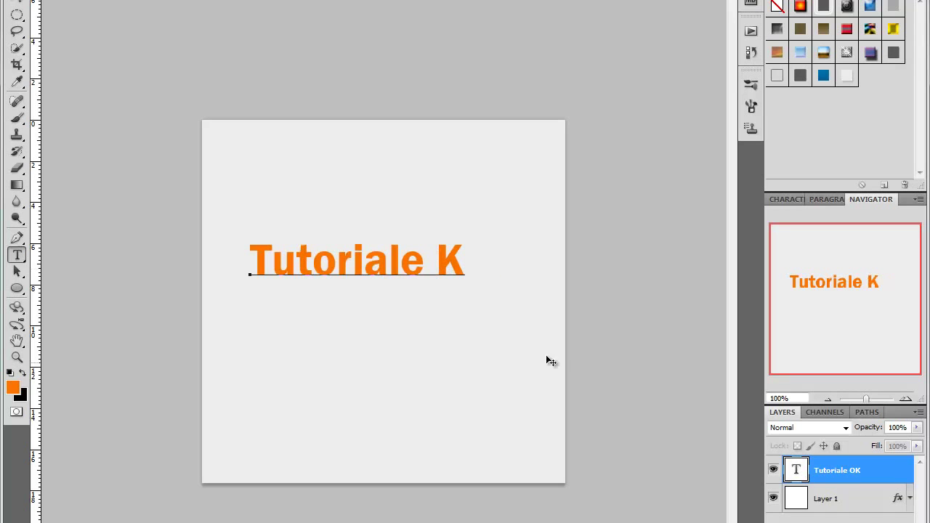
left_click(848, 498)
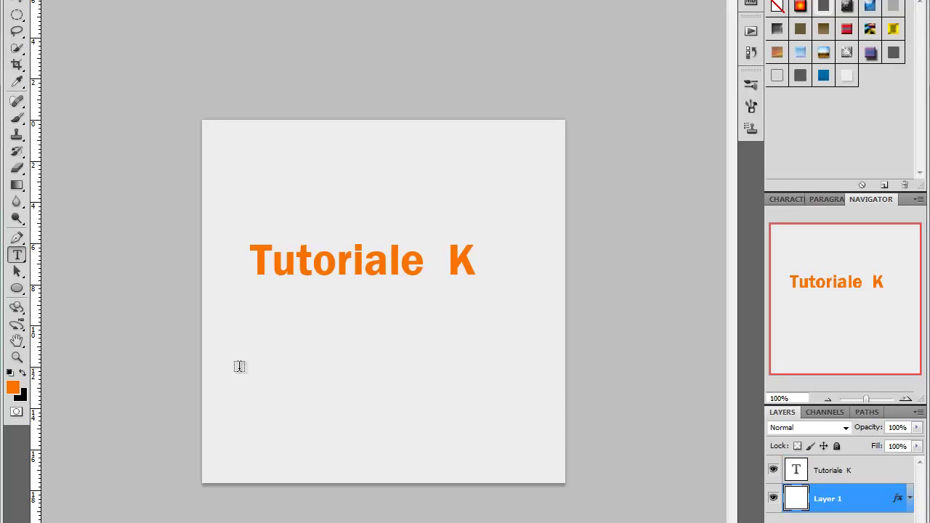
Add a new empty layer above the Tutoriale K text layer
left_click(17, 15)
right_click(14, 22)
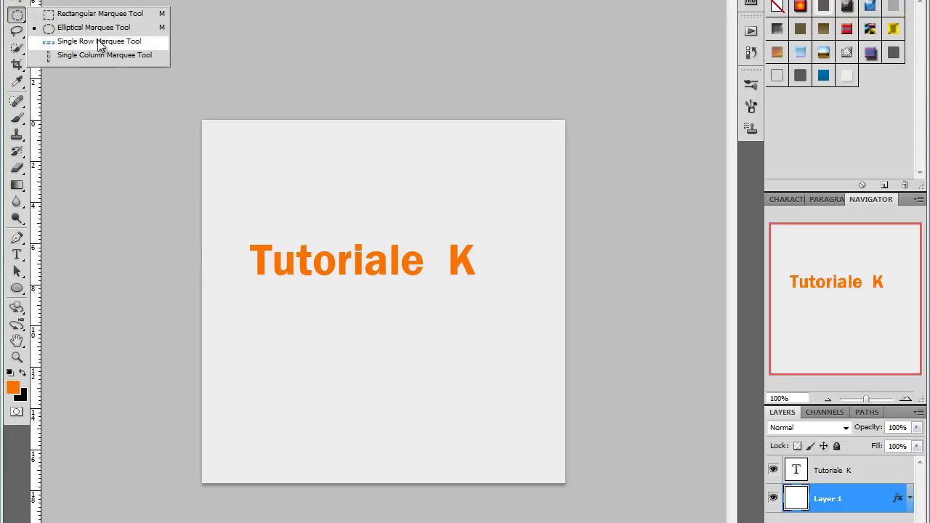
left_click(82, 14)
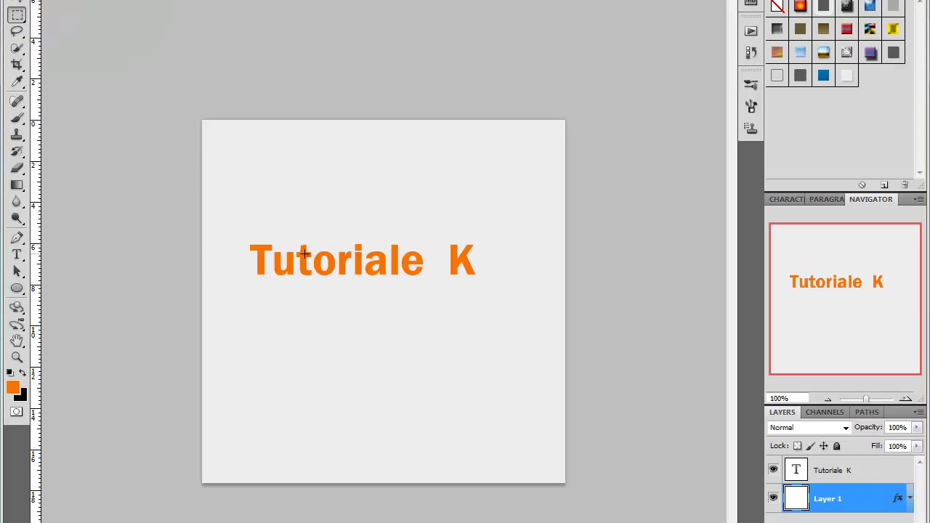
left_click(855, 472)
key("ctrl+shift+alt+n")
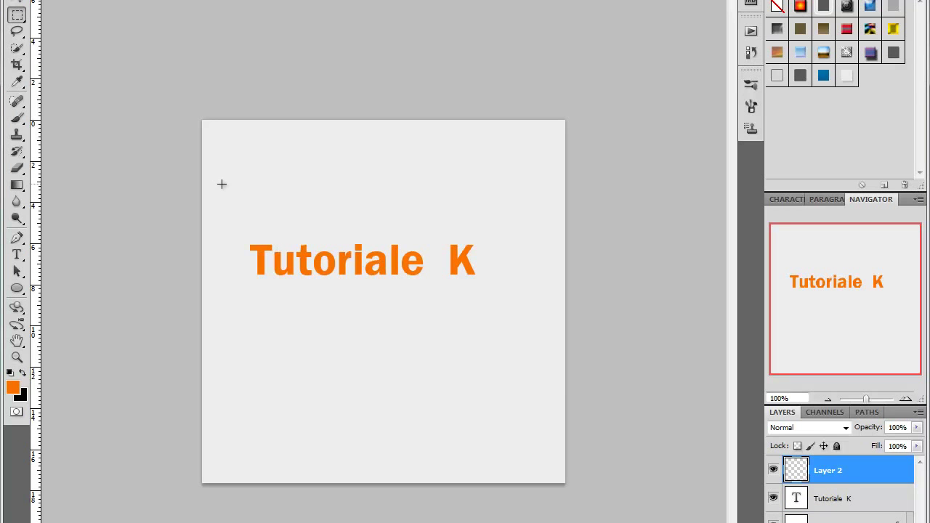
Fill an elliptical selection, give it a blue glossy style, and place it below the text gap
right_click(14, 18)
left_click(62, 31)
key("shift+F5")
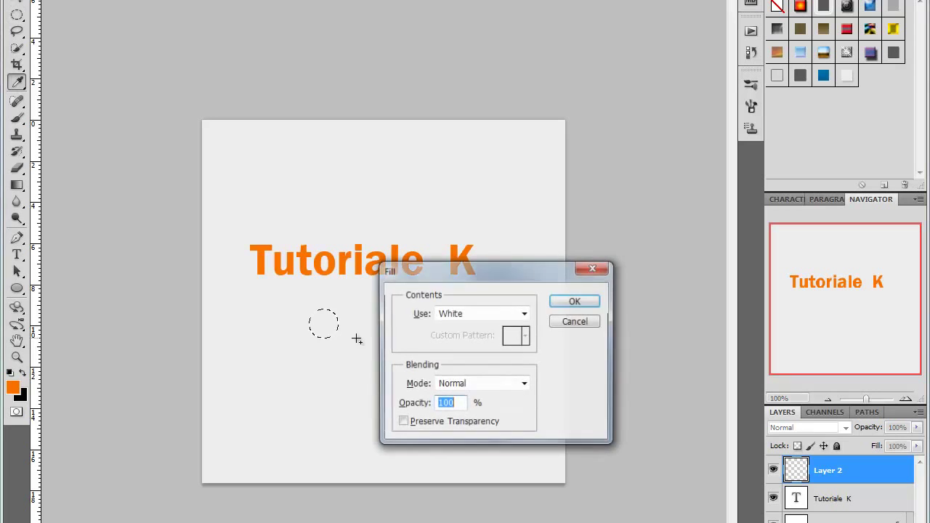
left_click(566, 303)
key("ctrl+d")
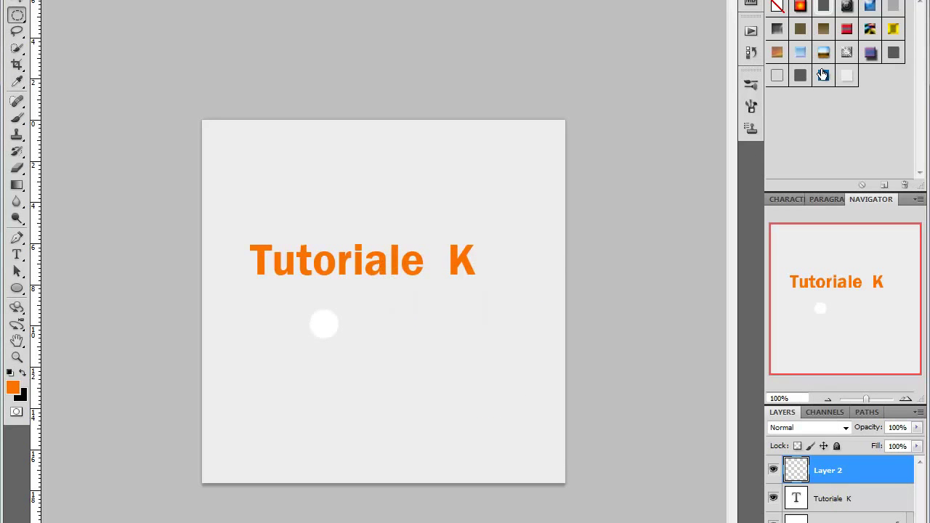
left_click(824, 74)
left_click_drag(333, 318, 421, 315)
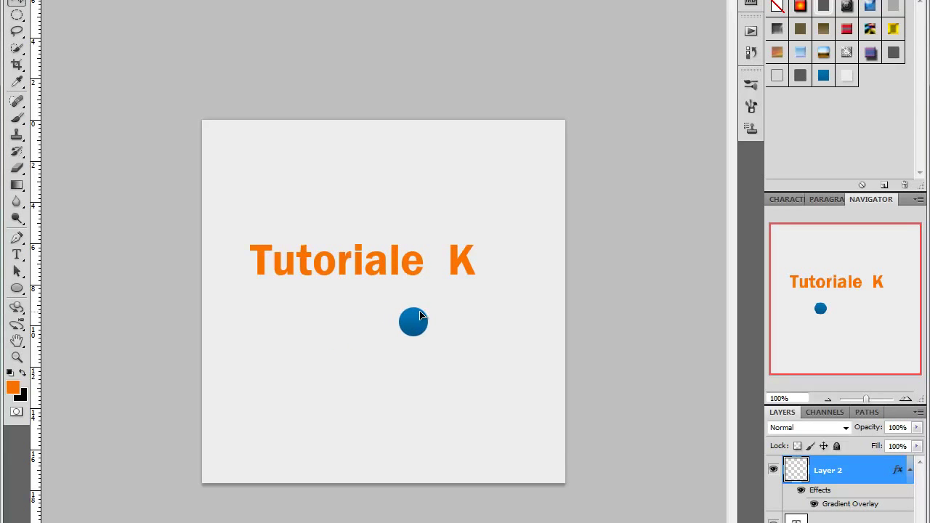
left_click(910, 470)
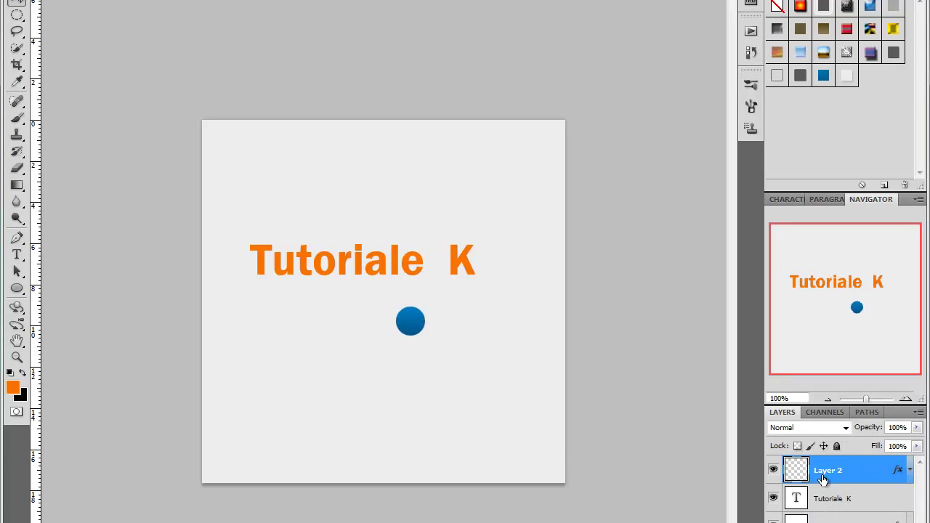
Type an orange 'e', move it onto the blue circle, and enlarge the circle slightly
key("t")
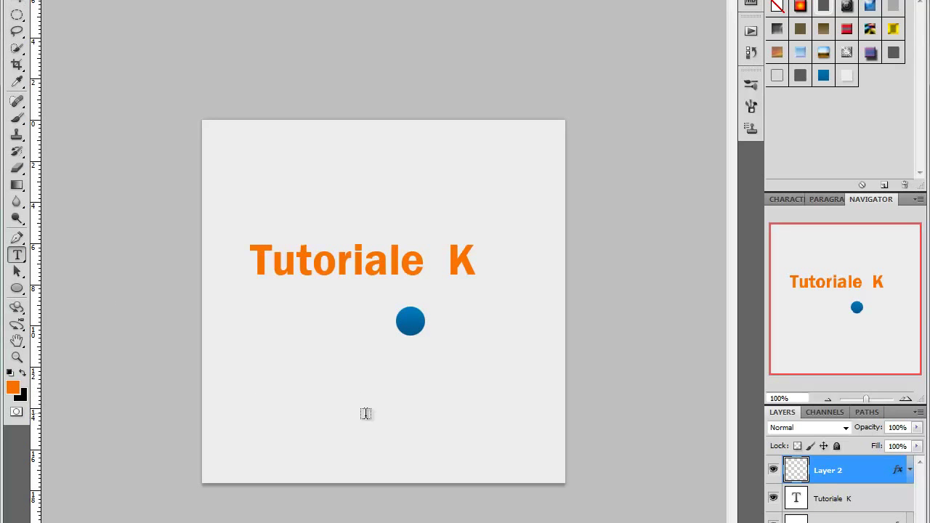
left_click(366, 418)
type("e")
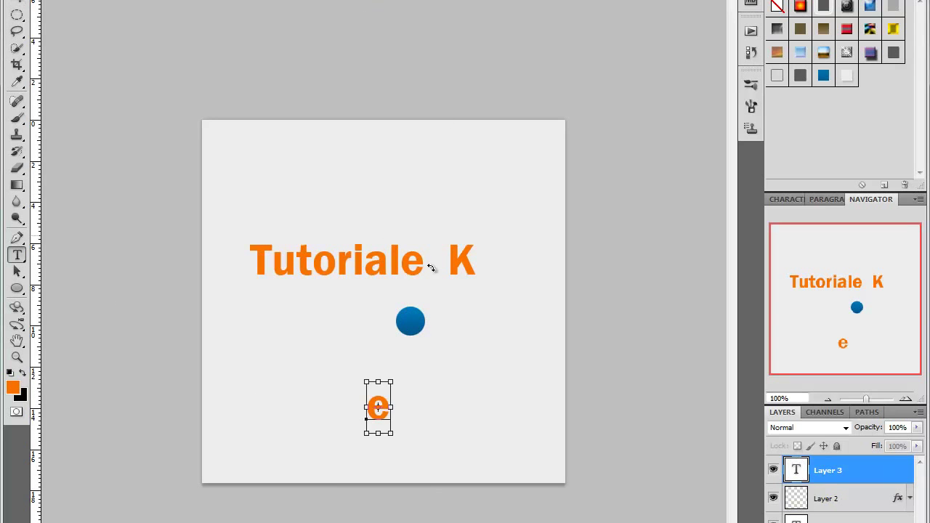
left_click_drag(450, 431, 484, 351)
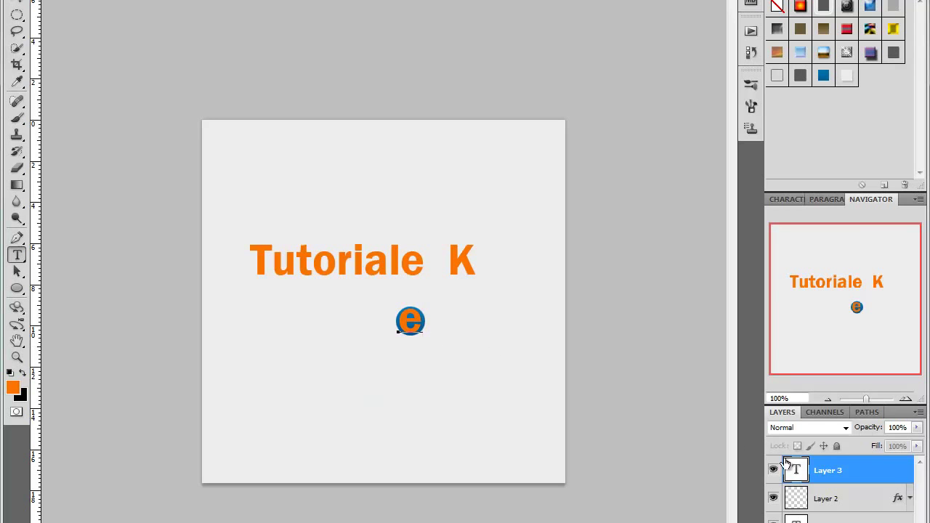
left_click(825, 498)
key("ctrl+t")
left_click_drag(429, 336, 440, 351)
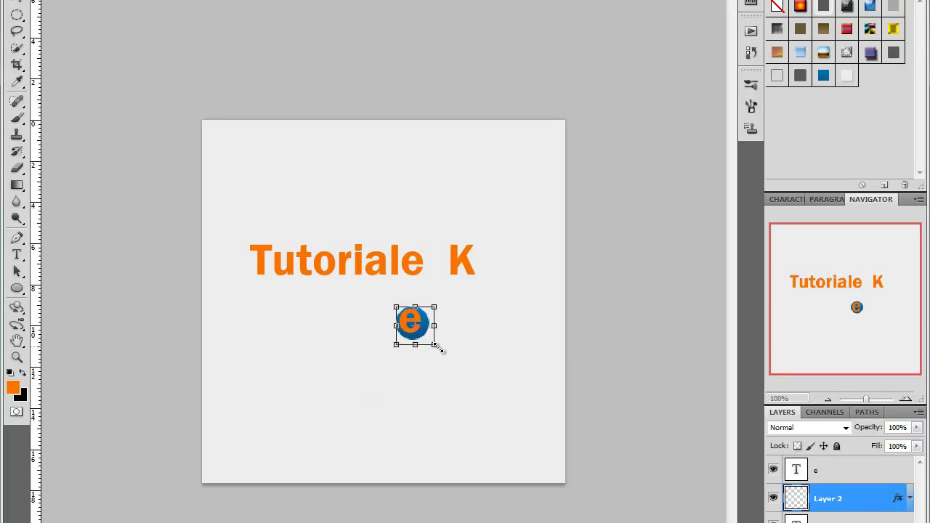
key("Return")
Centre the 'e' on the circle and load its outline as a selection
key("t")
left_click(843, 472)
key("v")
left_click_drag(419, 337, 425, 343)
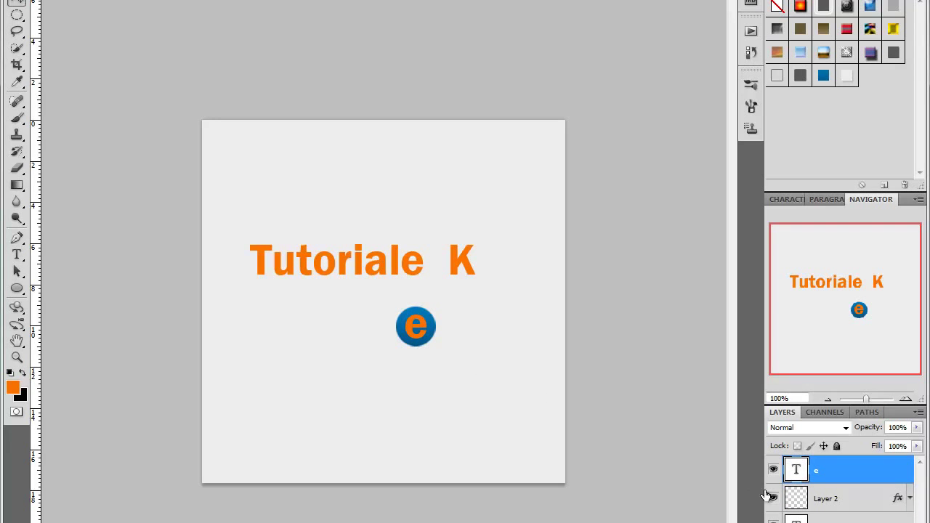
left_click(797, 472, "ctrl")
left_click(818, 500)
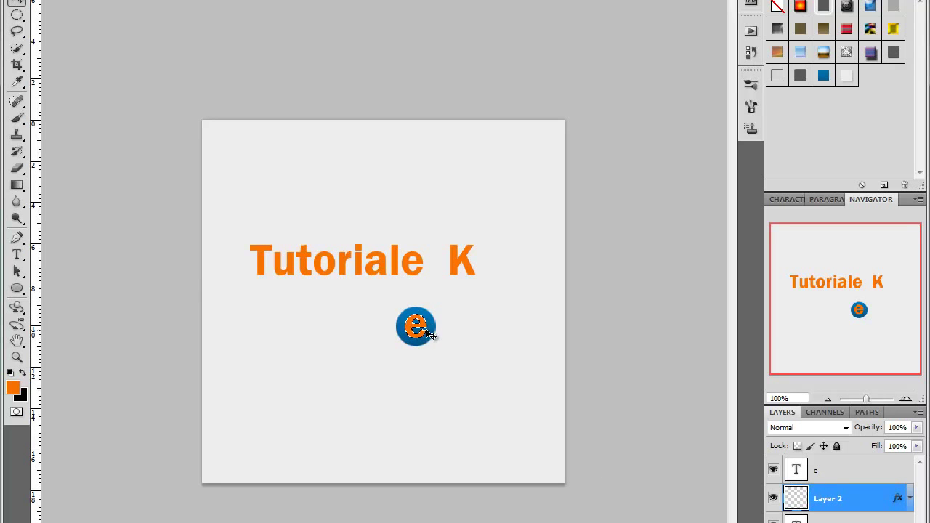
Delete the orange 'e' layer and move the blue 'e' circle between Tutoriale and K
left_click(820, 473)
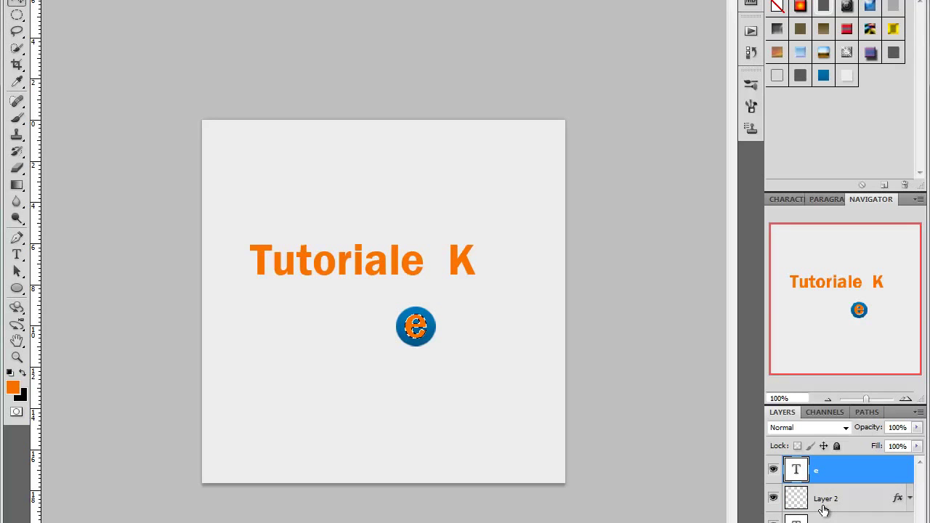
left_click(773, 470)
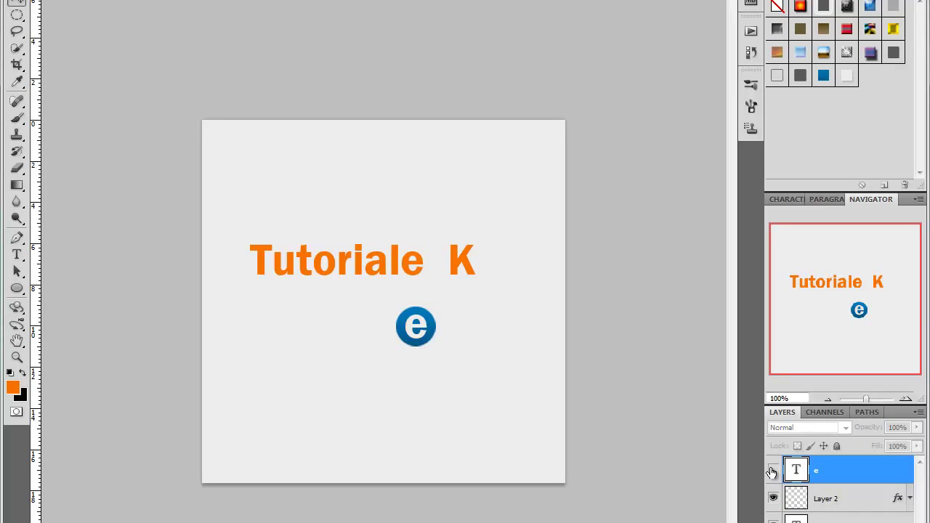
key("Delete")
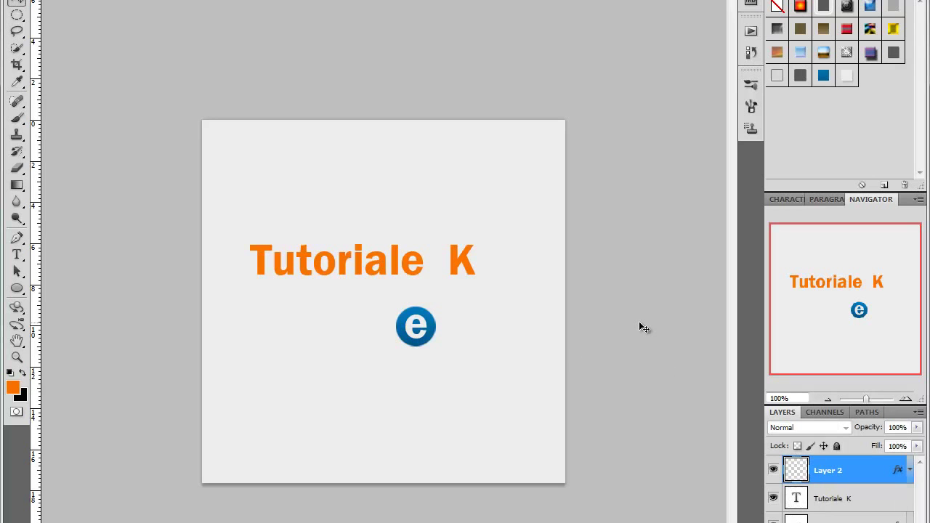
left_click_drag(428, 333, 434, 262)
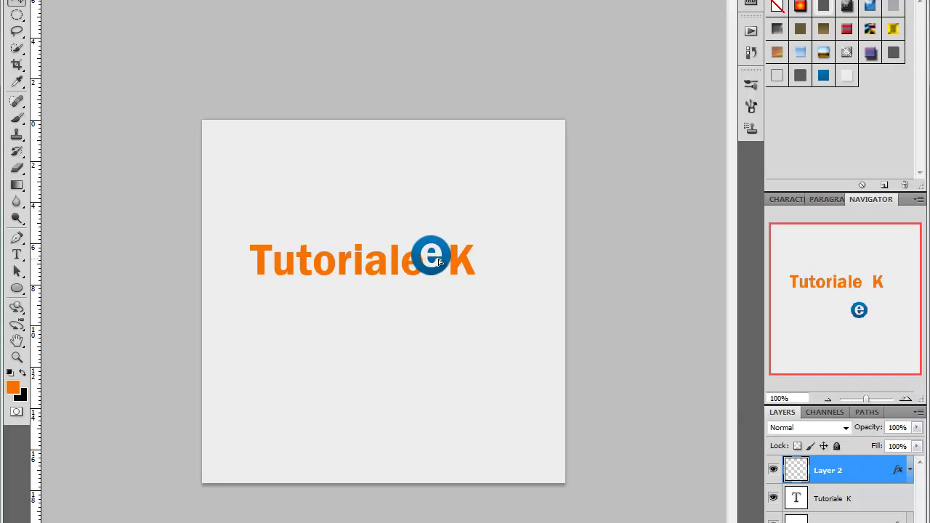
left_click_drag(435, 262, 440, 266)
double_click(795, 501)
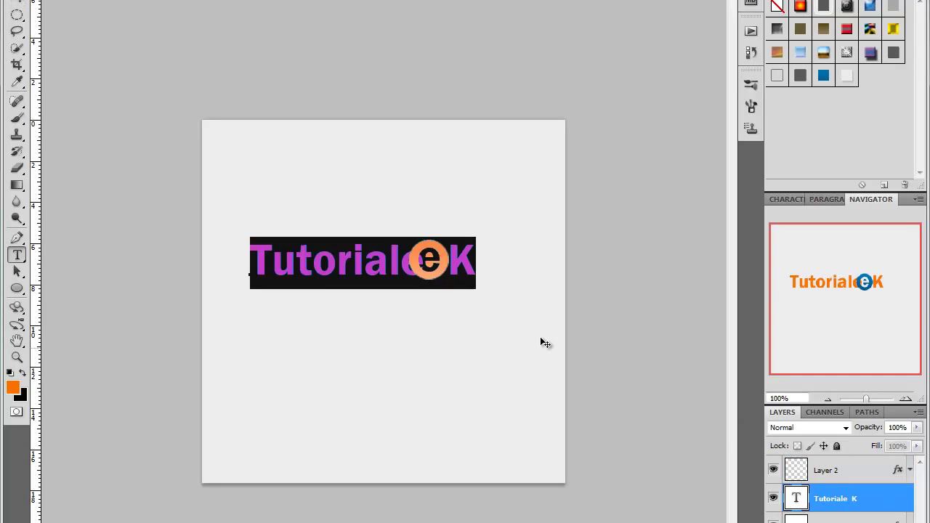
left_click(431, 263)
Delete the final 'e' of 'Tutoriale' and add space so K clears the circle
double_click(431, 265)
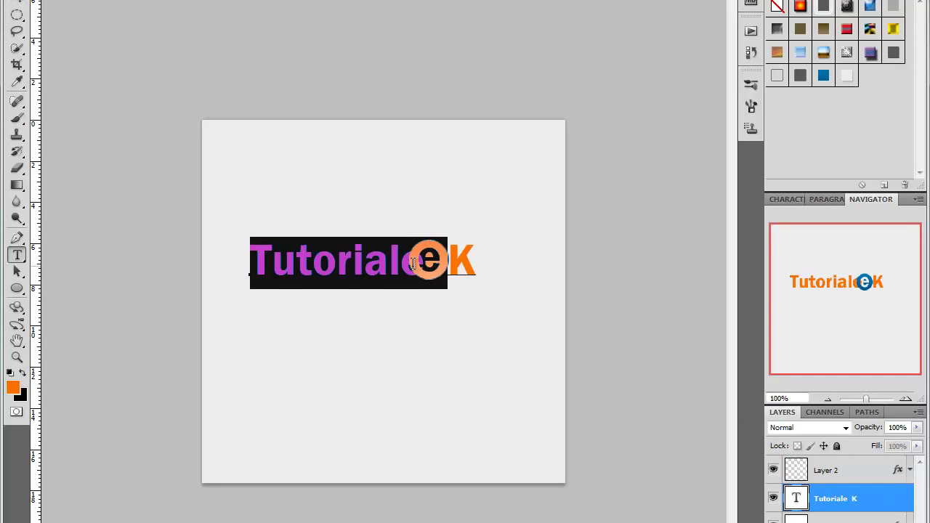
left_click(428, 268)
left_click_drag(405, 262, 423, 265)
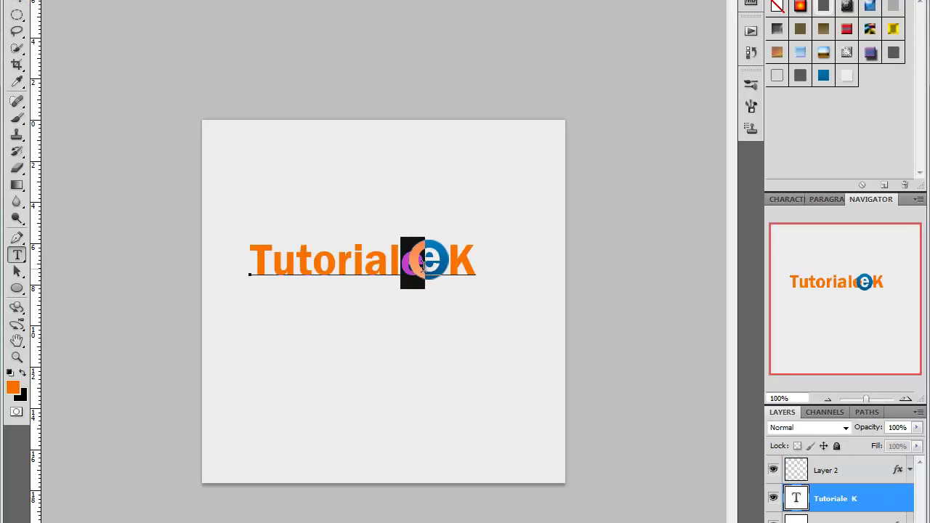
key("BackSpace")
key("Right")
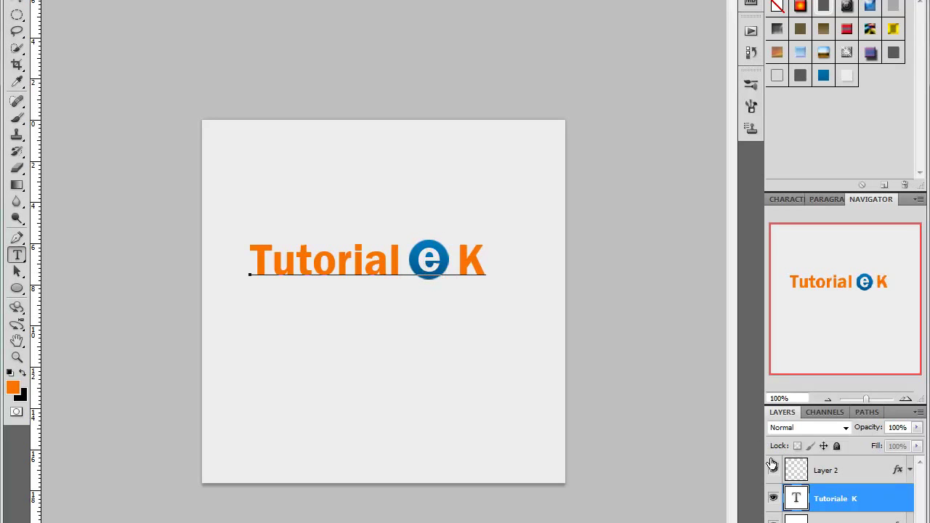
left_click(833, 498)
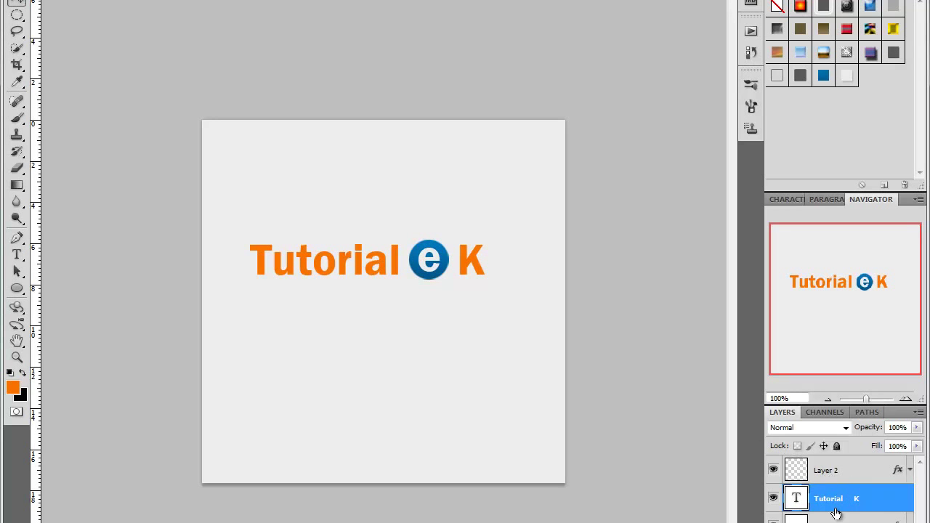
Add a Gradient Overlay to the text using the Orange 5 - 3D preset
right_click(829, 500)
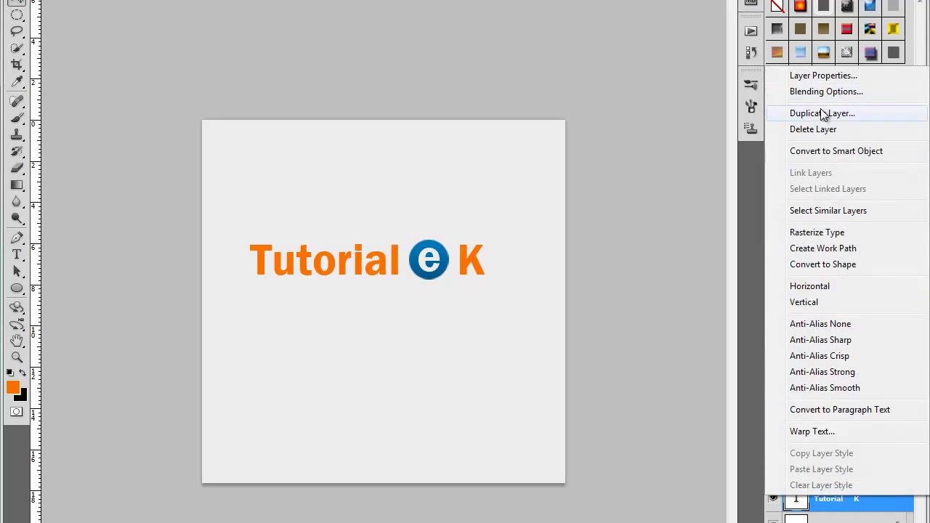
left_click(845, 91)
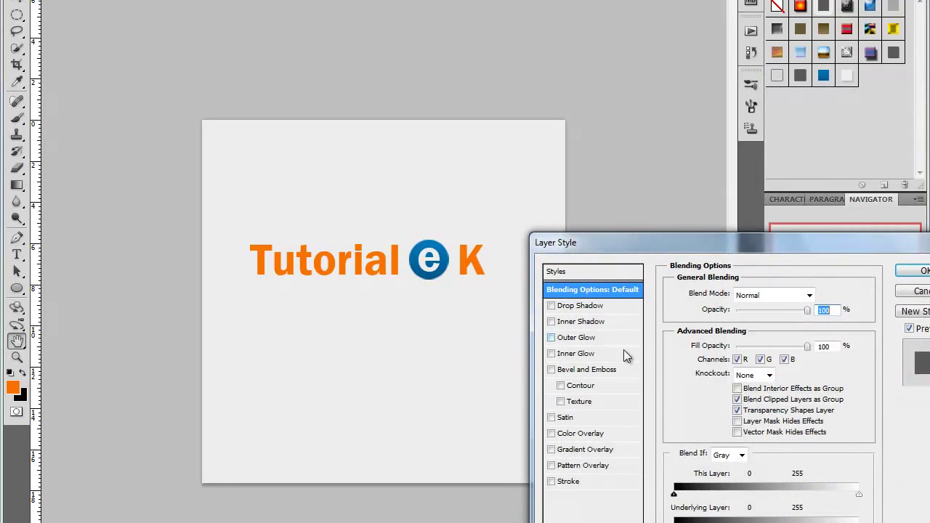
left_click(582, 450)
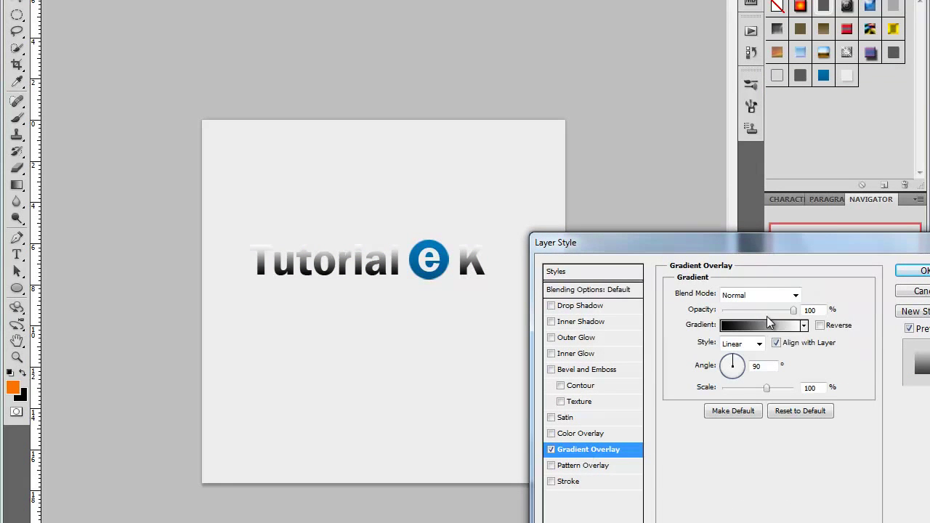
left_click(785, 325)
left_click_drag(822, 6, 814, 147)
scroll(661, 44, "up", 2)
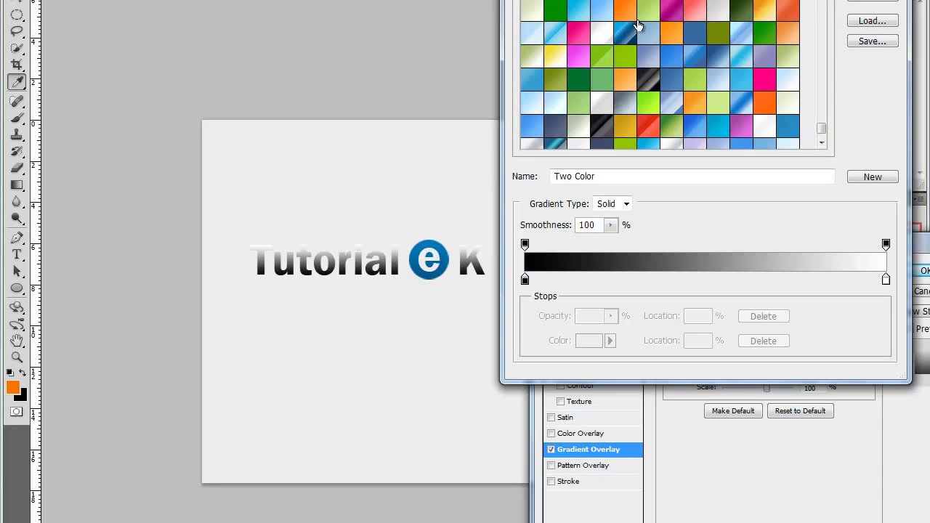
left_click(629, 16)
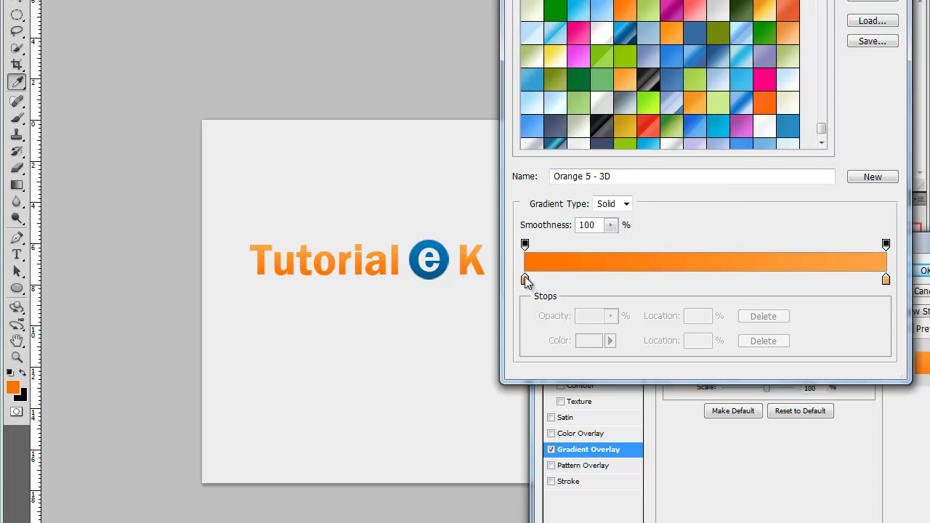
Set the gradient's left stop to ff7400 and apply the 90° overlay
left_click(525, 280)
left_click(595, 343)
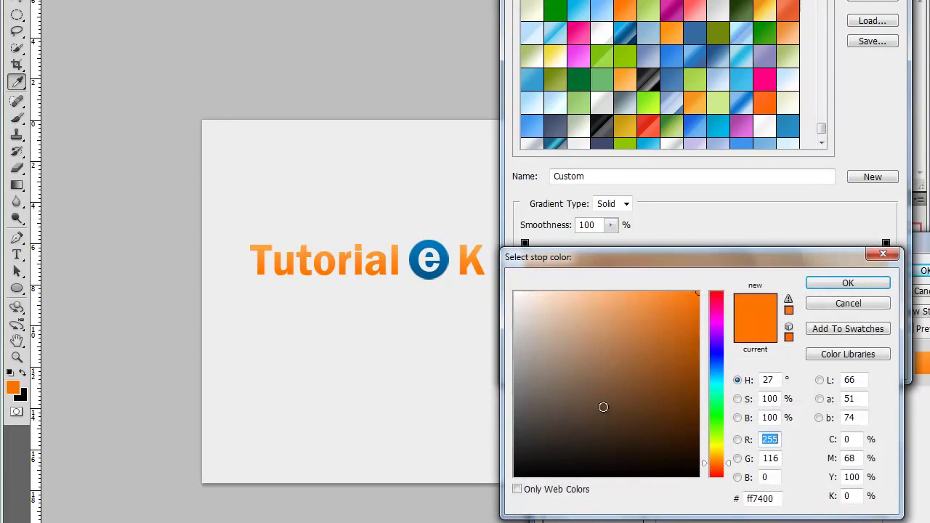
double_click(749, 497)
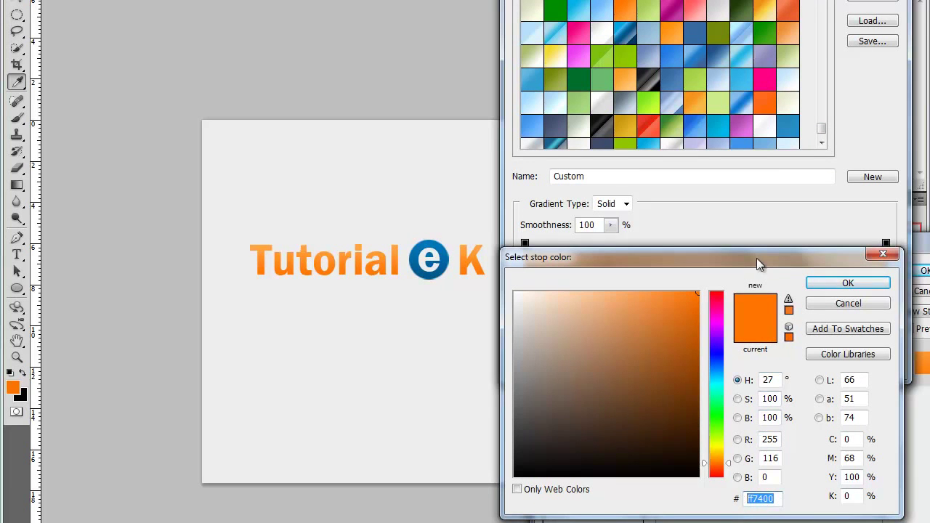
left_click(847, 282)
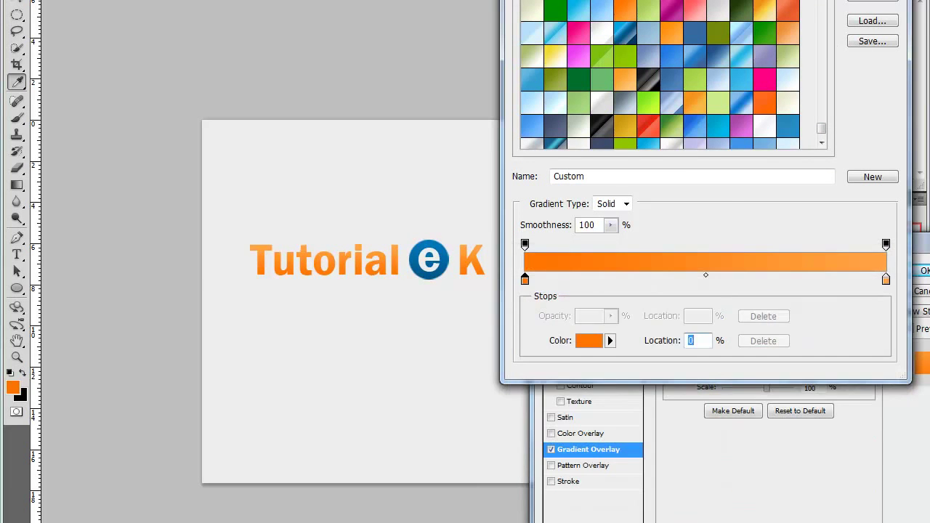
key("Return")
left_click_drag(789, 249, 451, 220)
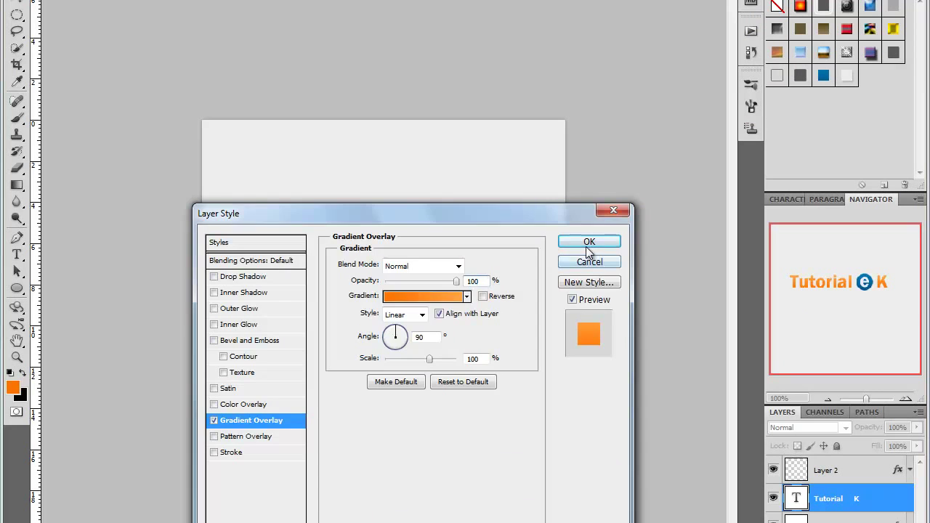
left_click(589, 244)
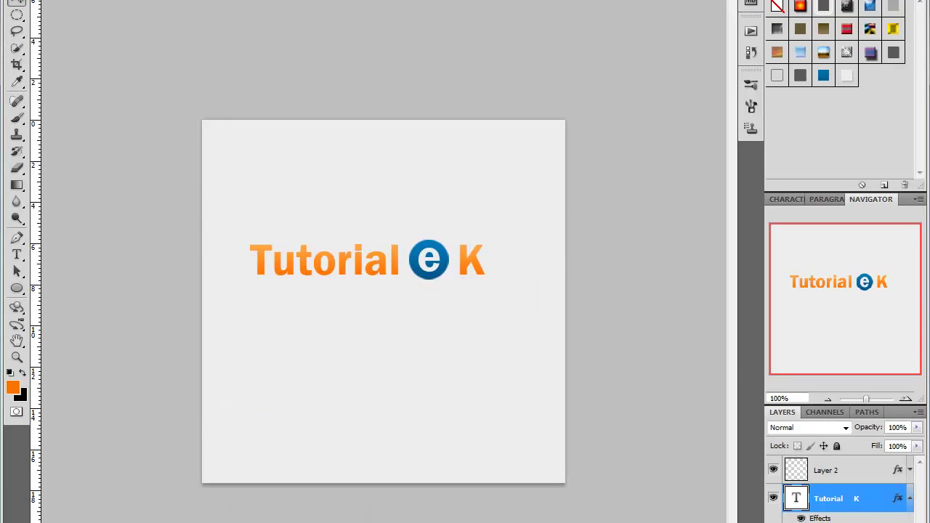
Add a Drop Shadow at 8% opacity to the text layer
double_click(835, 518)
left_click_drag(331, 213, 600, 218)
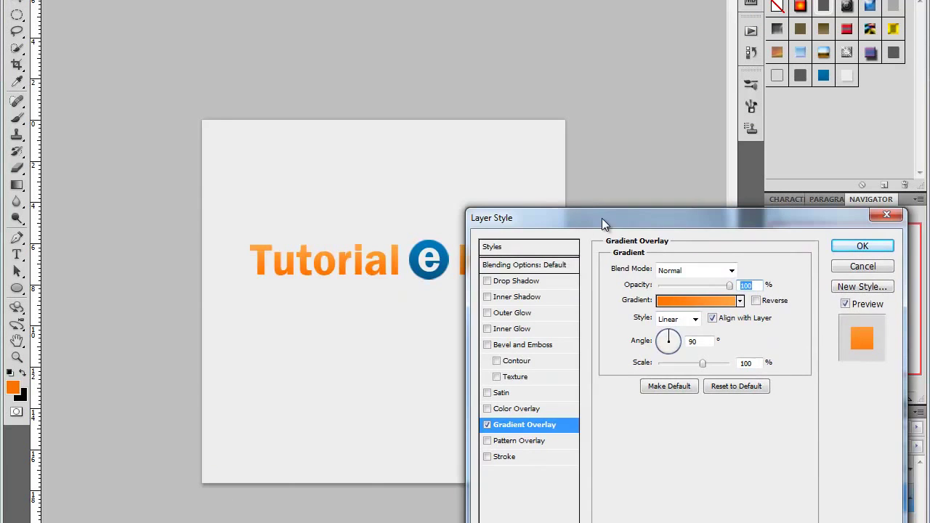
left_click(540, 282)
left_click_drag(713, 286, 667, 289)
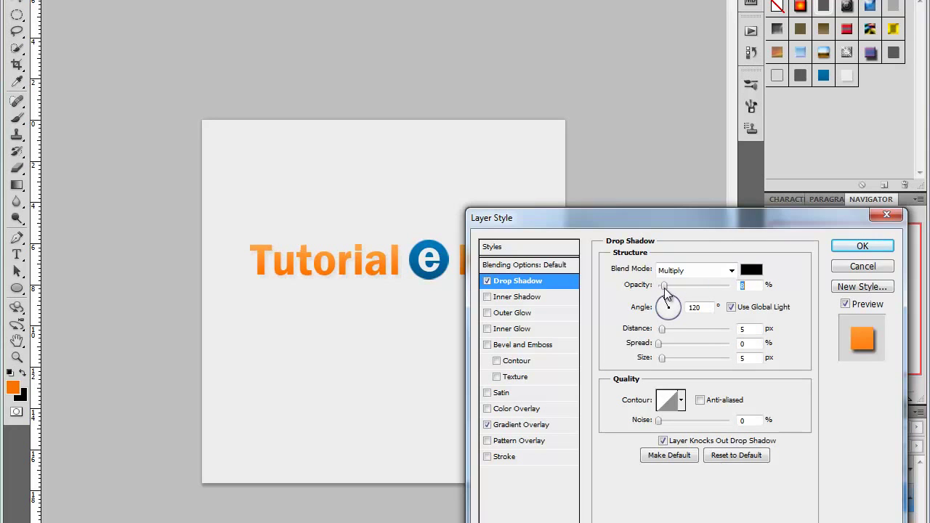
Drop the trial Inner Glow and add an Inner Shadow at 13% opacity
left_click(513, 330)
left_click_drag(711, 286, 665, 286)
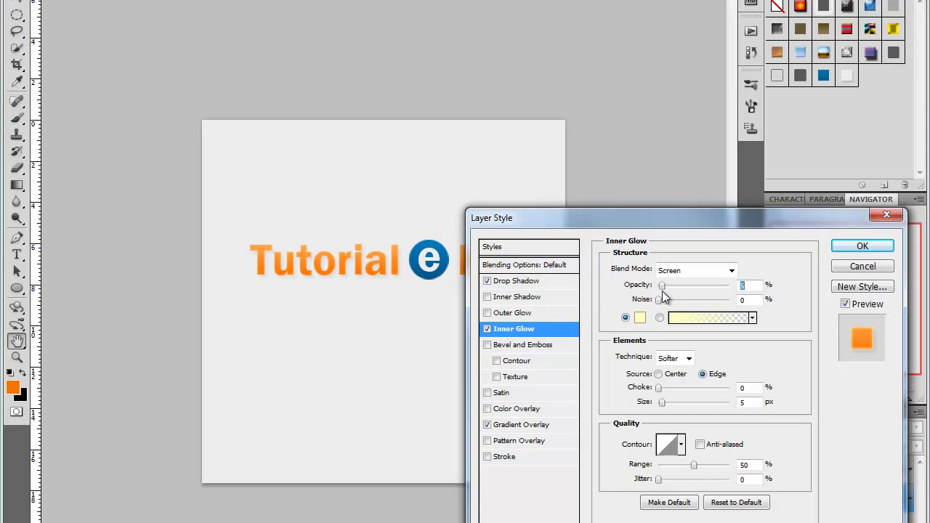
left_click(487, 329)
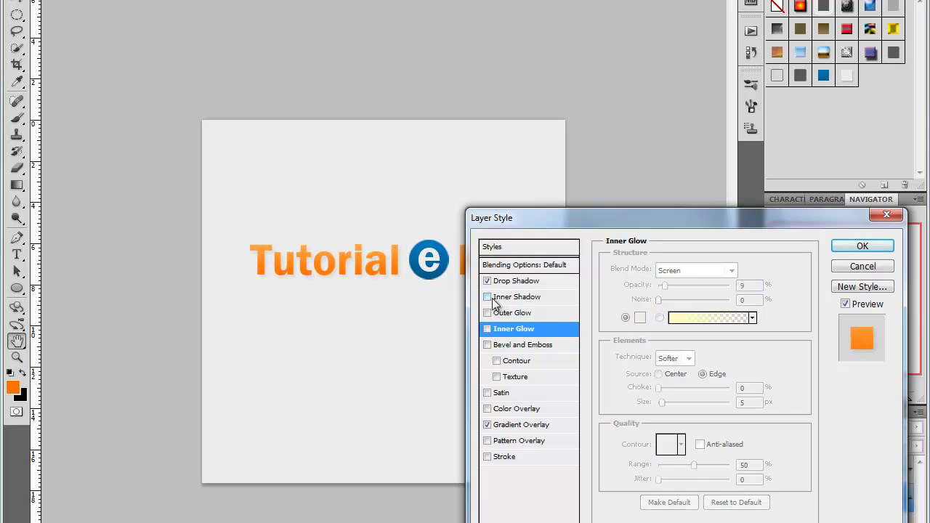
left_click(487, 297)
left_click(517, 297)
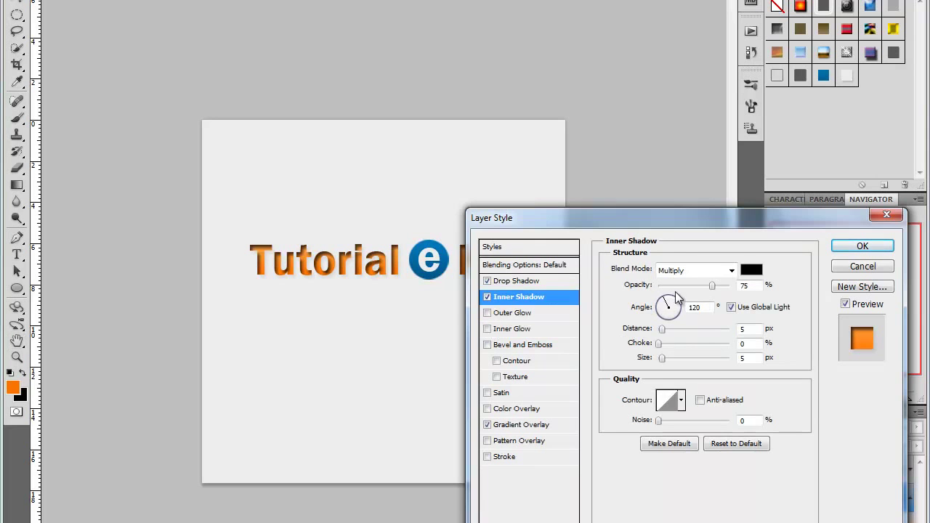
left_click_drag(713, 288, 668, 298)
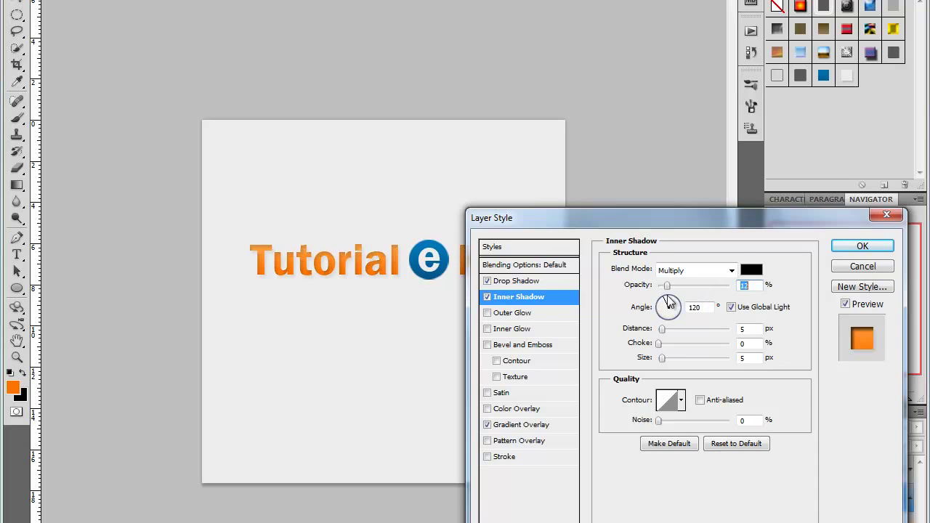
left_click(865, 247)
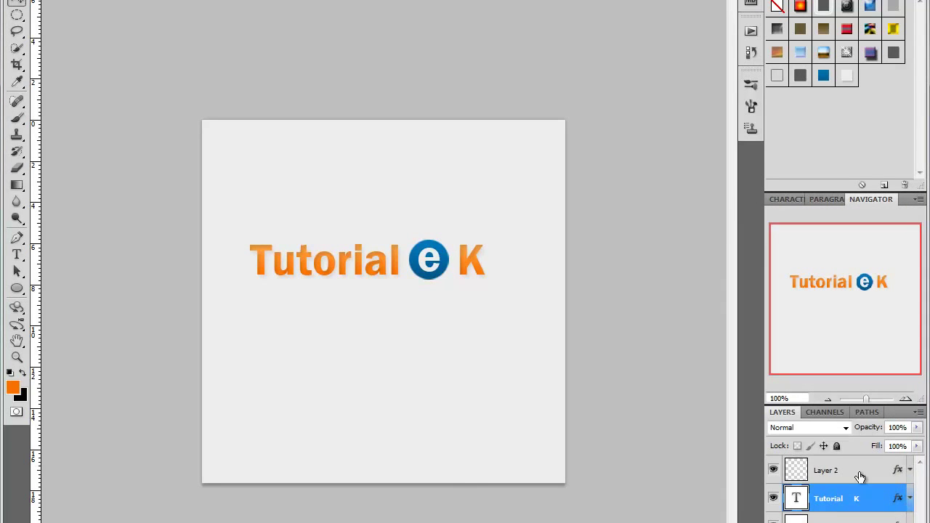
left_click(844, 470)
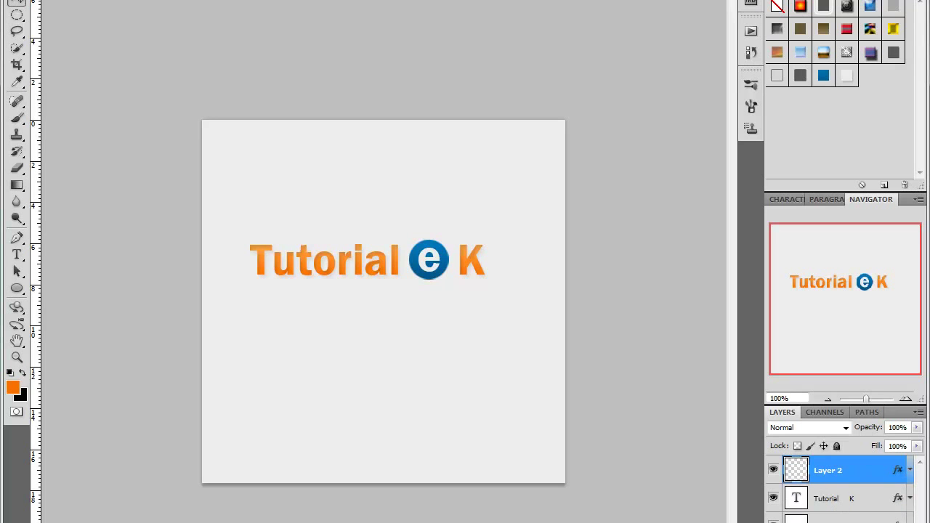
On new Layer 3, fill a rectangular band over the logo's top half with white
key("ctrl+shift+alt+n")
key("m")
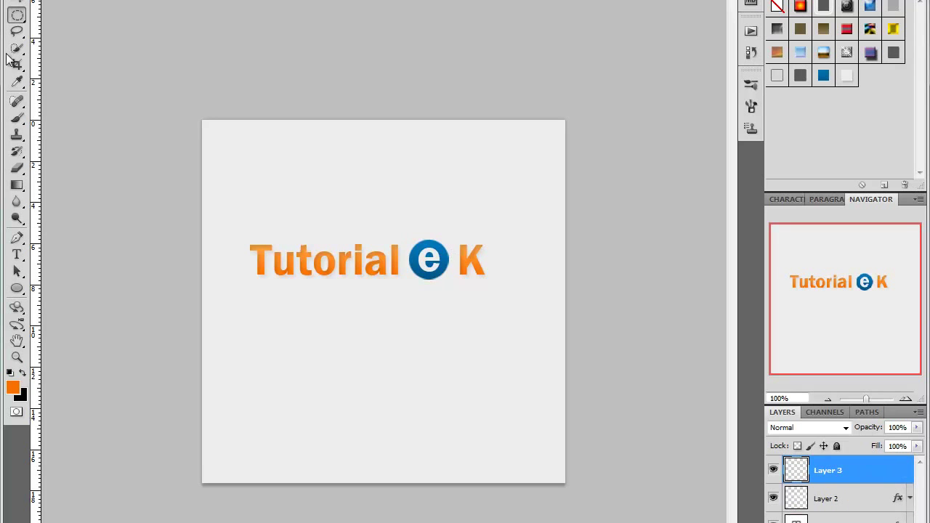
left_click(17, 14)
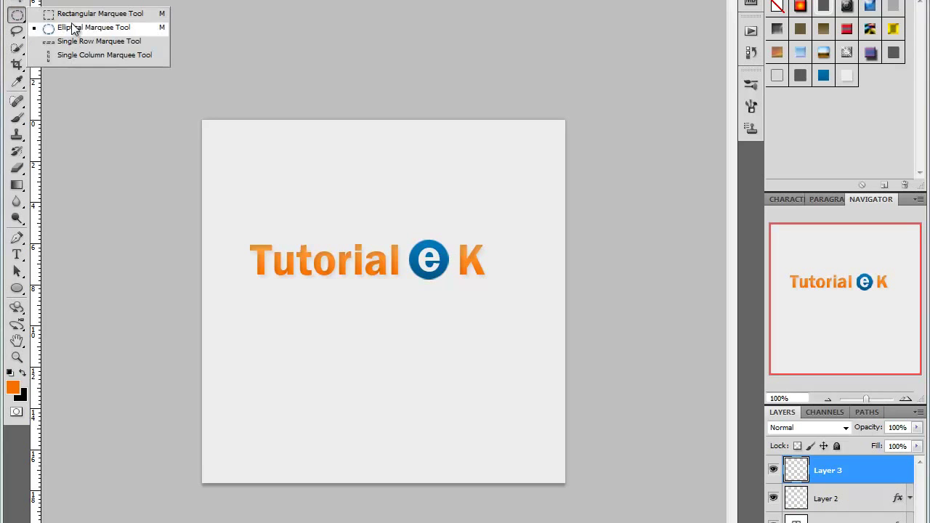
left_click(80, 14)
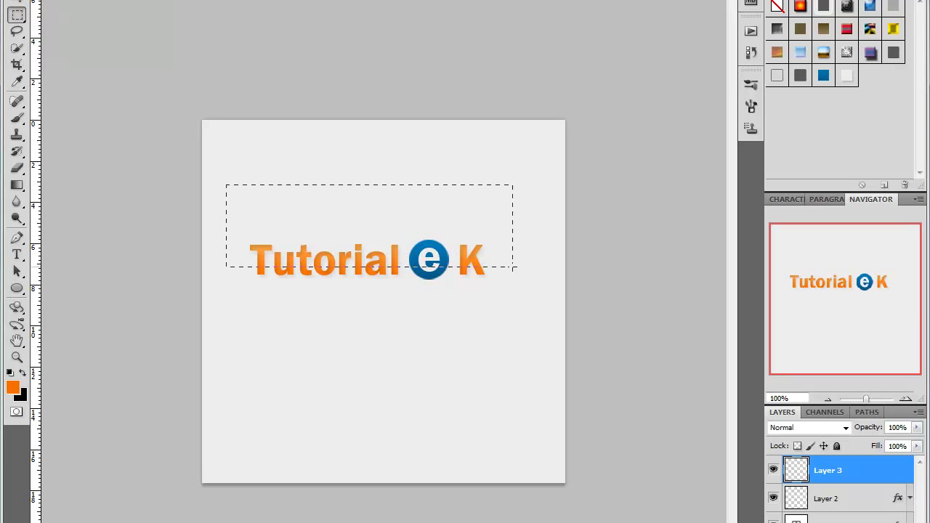
left_click_drag(471, 254, 525, 260)
left_click(528, 263)
key("ctrl+z")
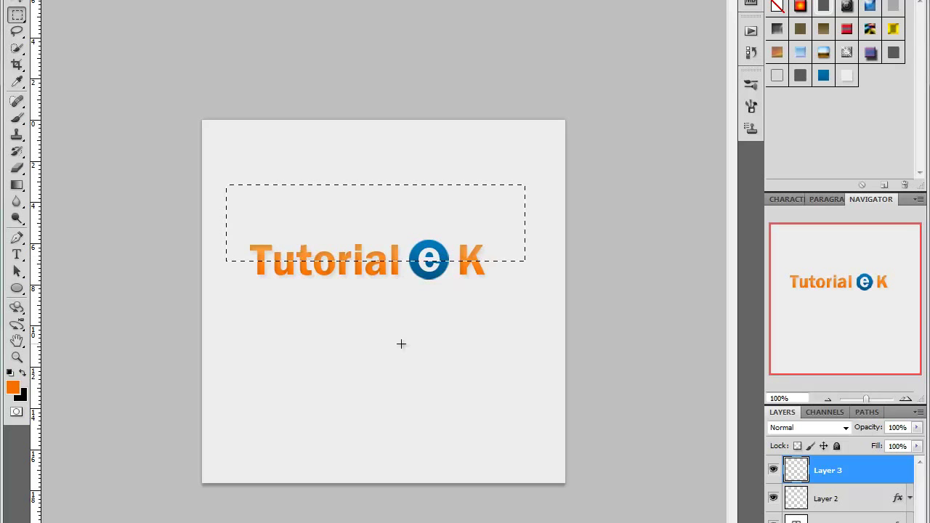
key("shift+F5")
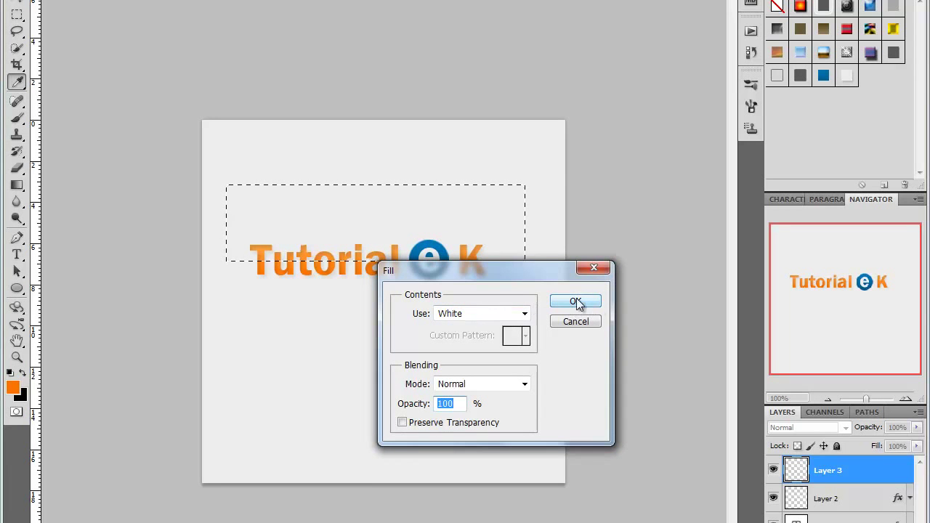
left_click(567, 357)
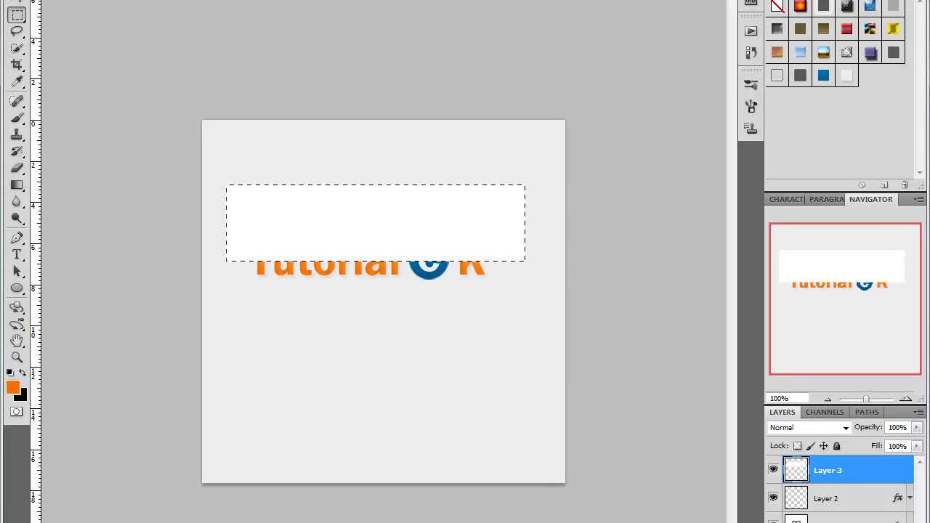
key("ctrl+d")
Set the white band layer (Layer 3) opacity to 32%
left_click(918, 427)
left_click_drag(883, 443, 870, 445)
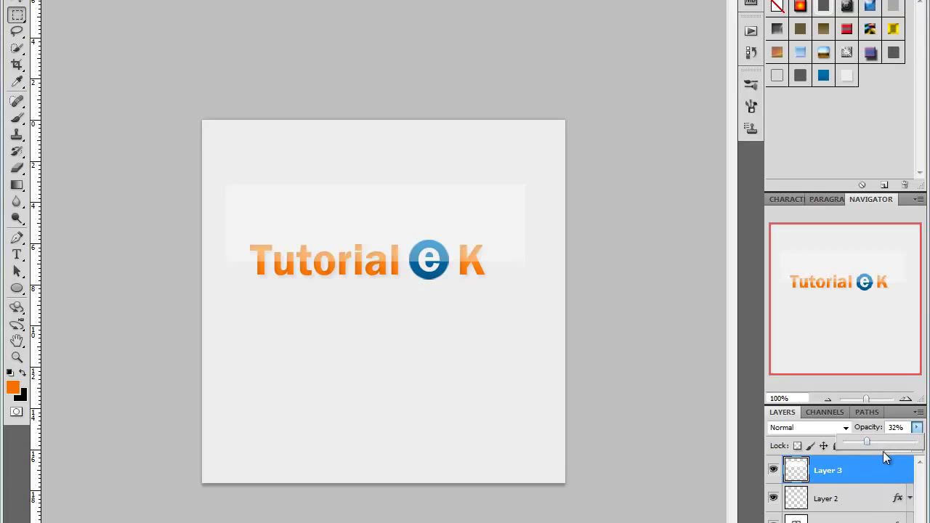
left_click(849, 477)
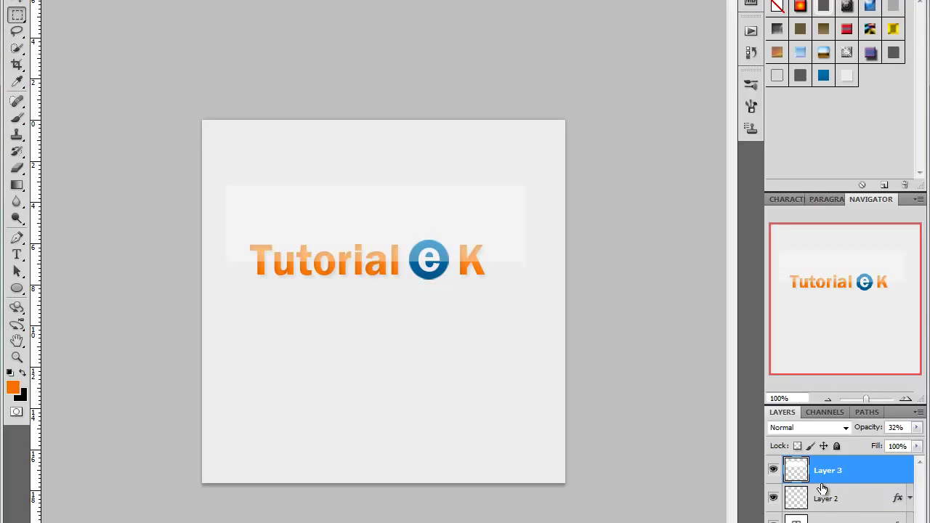
Trim the white band to the Tutorial K letters and blue e circle shapes
left_click(816, 519, "ctrl")
left_click(798, 507, "ctrl+shift")
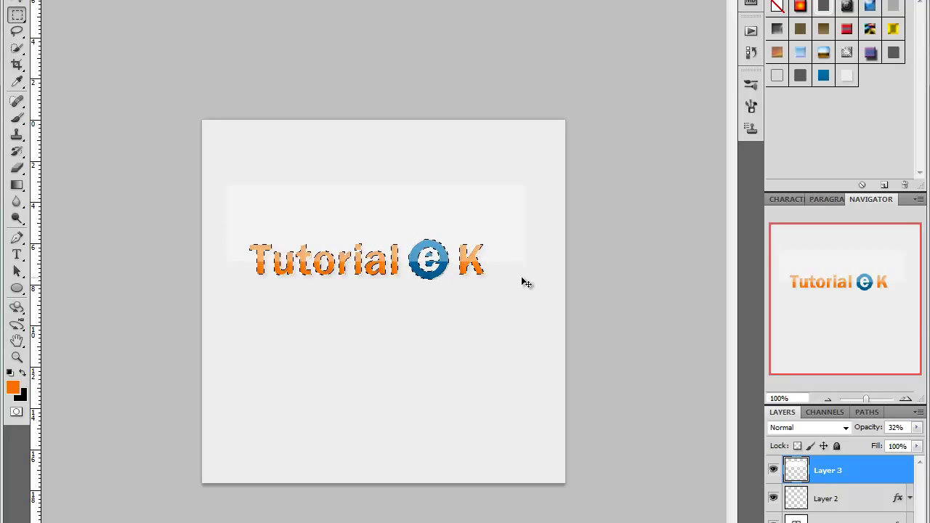
key("ctrl+shift+i")
key("Delete")
key("ctrl+d")
Lower the highlight opacity to 16% and select Layer 2 with it
key("v")
left_click(918, 427)
left_click_drag(864, 441, 846, 437)
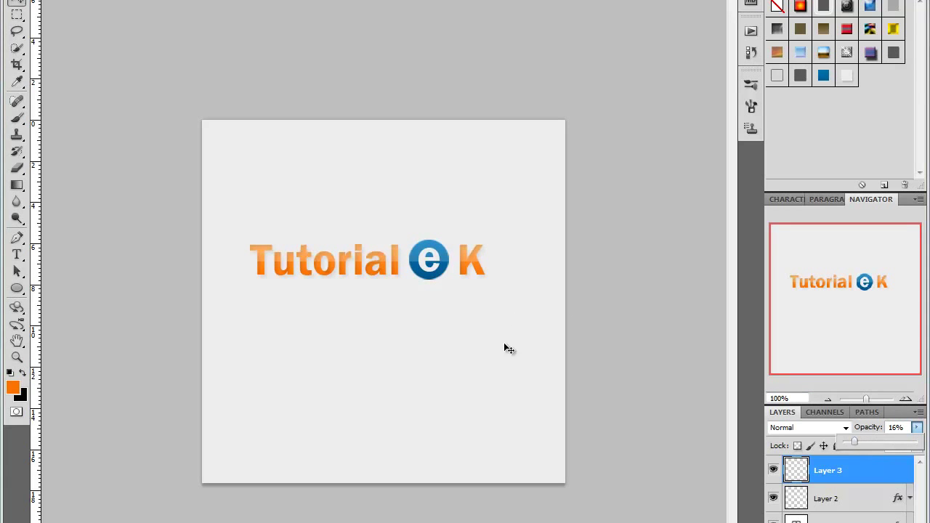
left_click(829, 498, "shift")
Move the logo and highlight right and slightly lower to centre them on the canvas
mouse_move(366, 265)
left_mouse_down()
mouse_move(394, 294)
mouse_move(388, 285)
left_mouse_up()
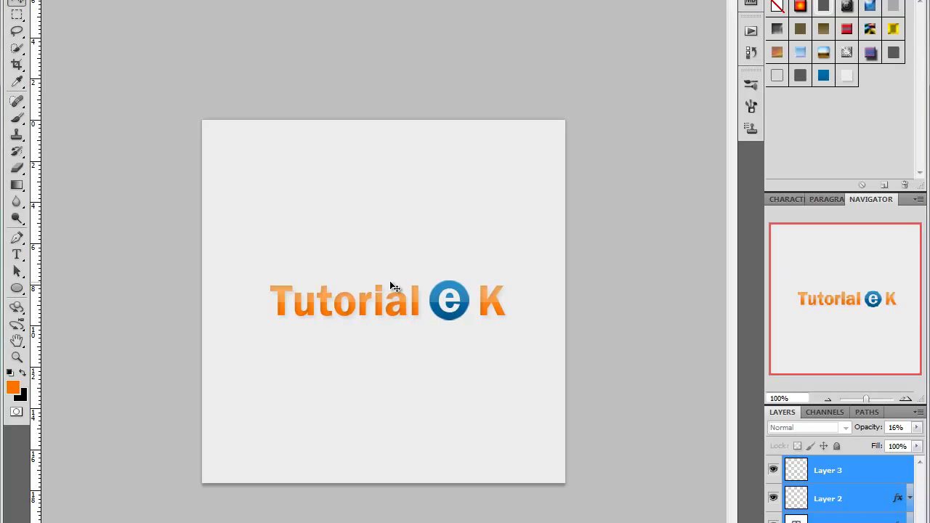
left_click_drag(402, 315, 402, 321)
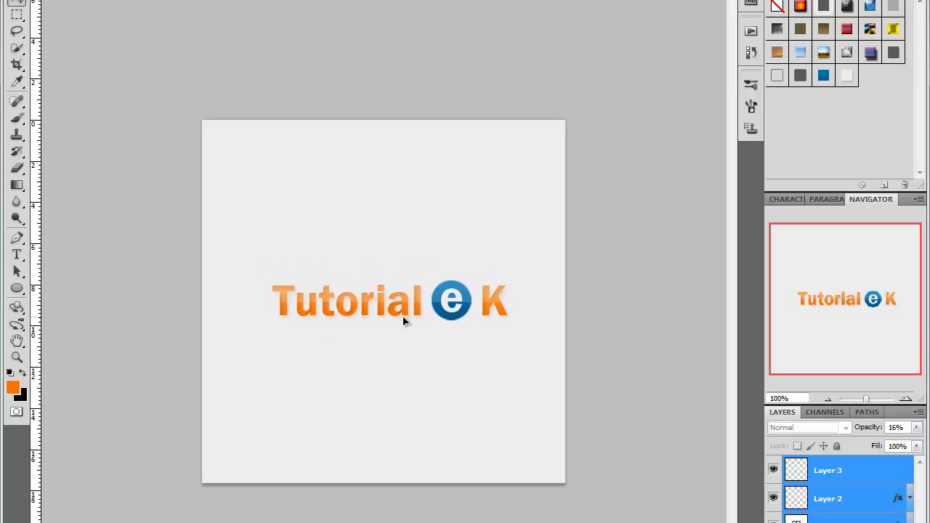